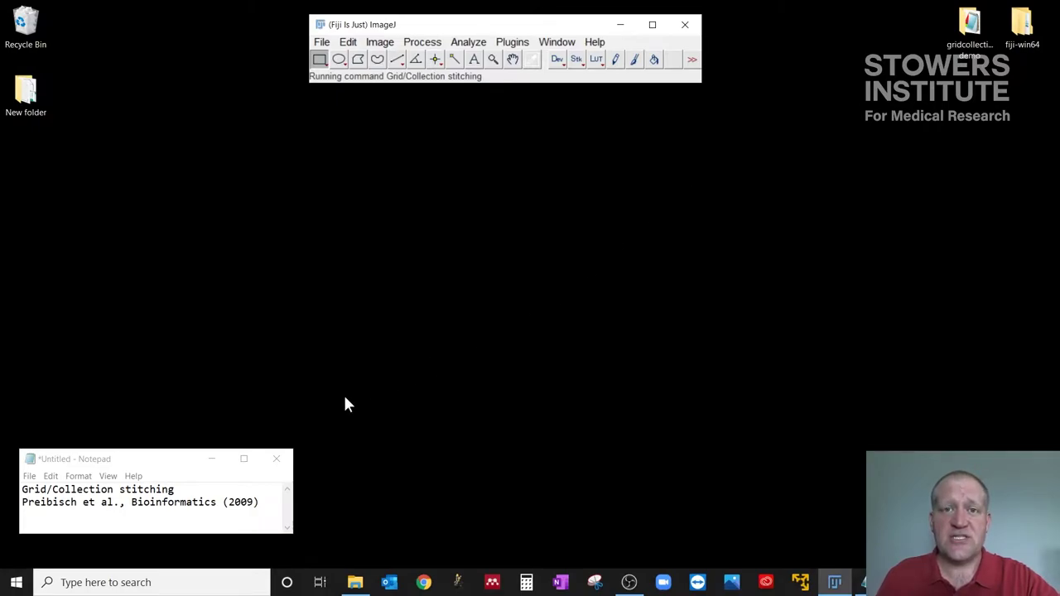
Select the note's citation text and open the projections folder of tile images
drag(23, 489, 192, 502)
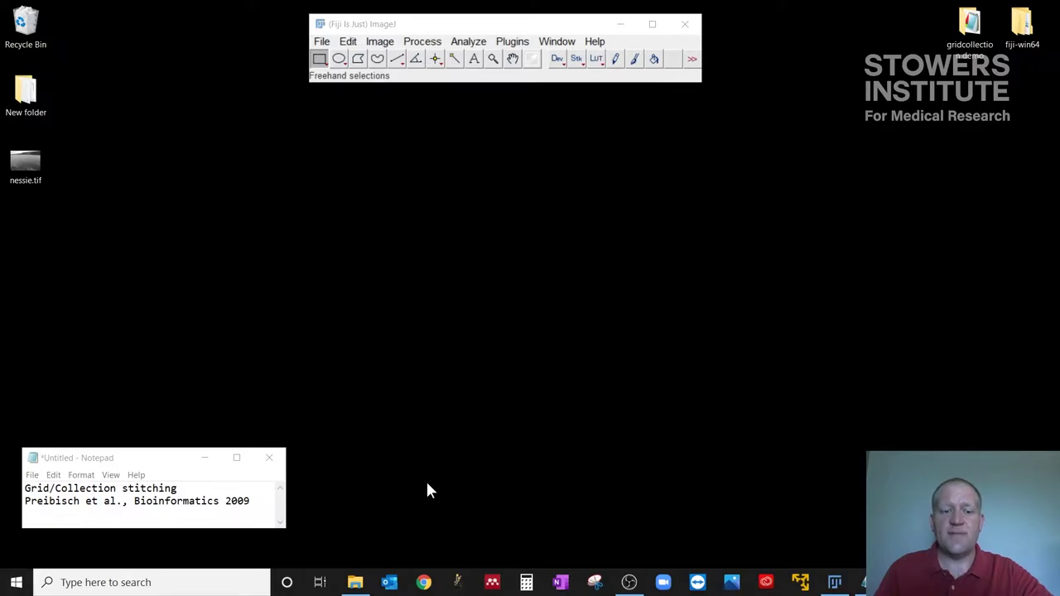
click(355, 582)
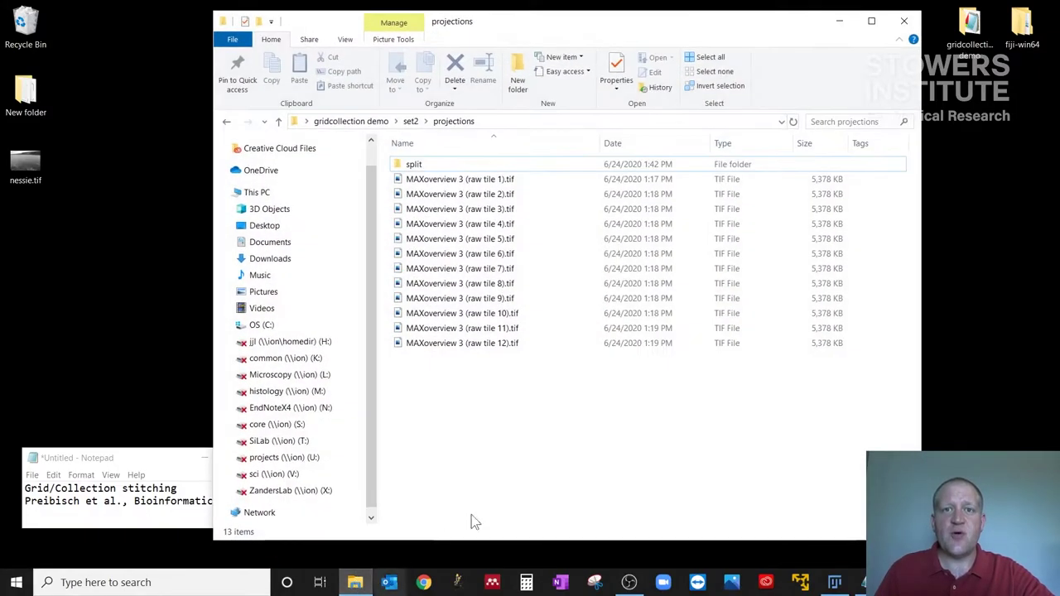
drag(751, 24, 770, 28)
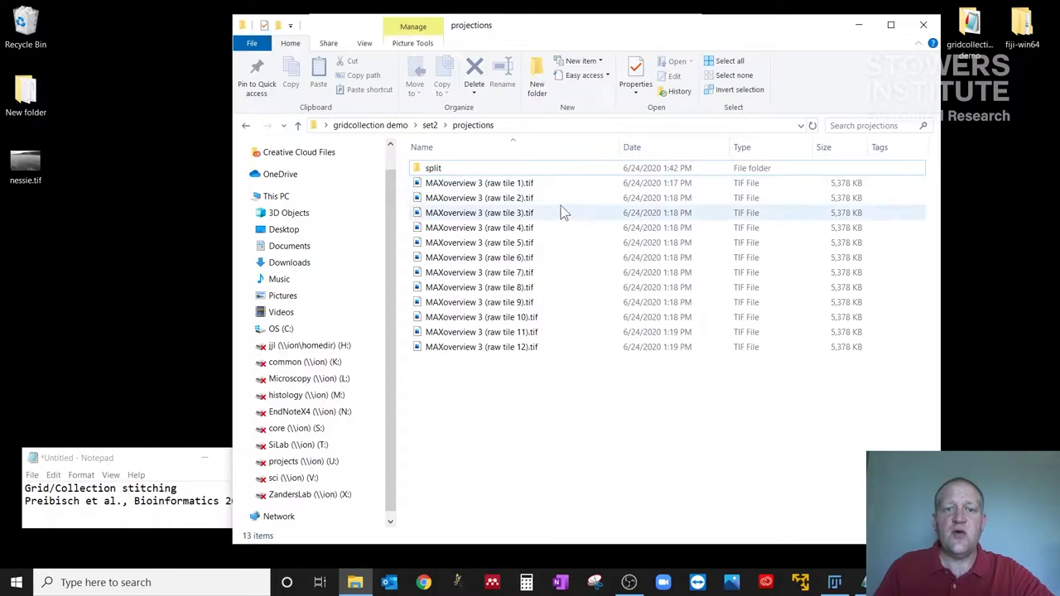
mouse_move(545, 190)
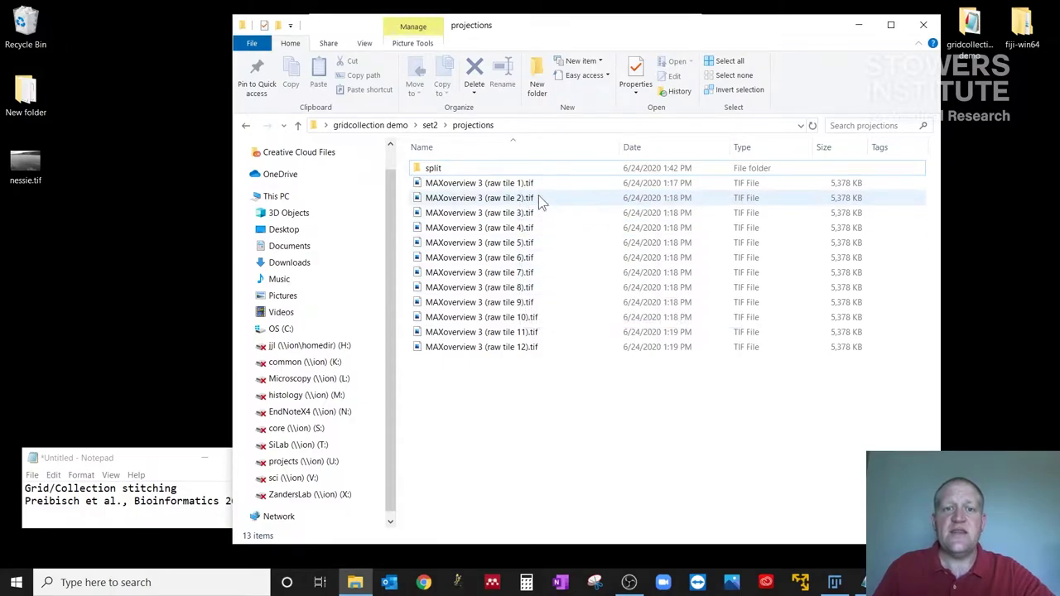
mouse_move(544, 352)
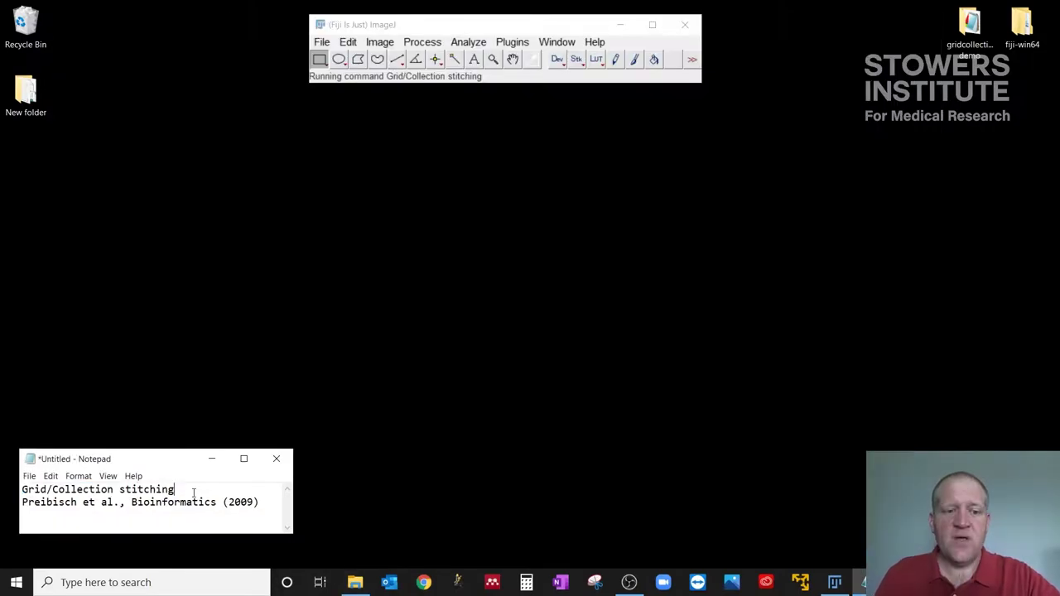
Look through the projections folder window again, then close it
click(357, 582)
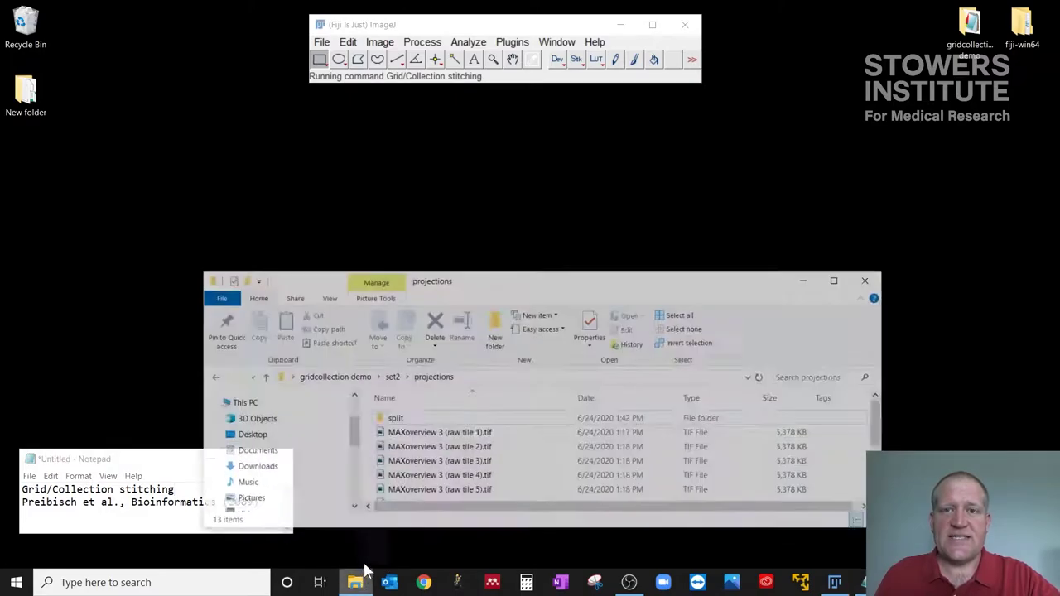
scroll(497, 426, down, 3)
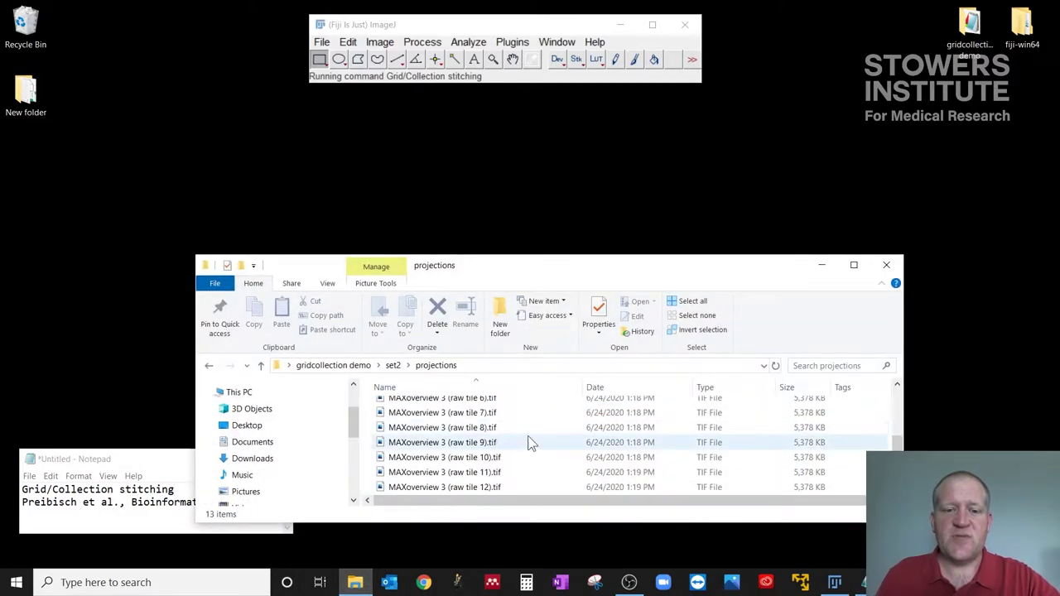
scroll(517, 434, up, 3)
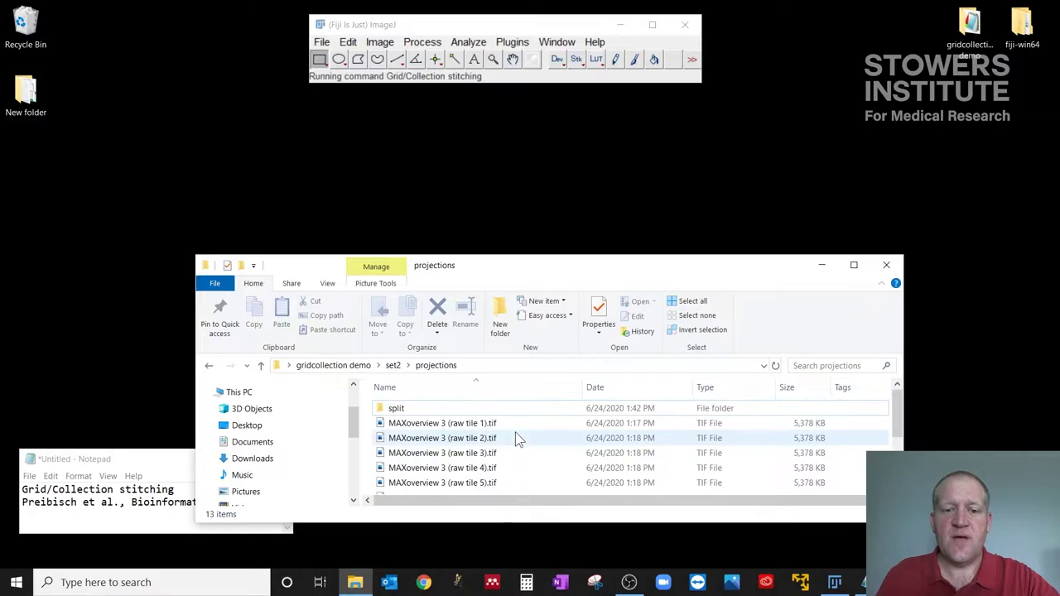
click(885, 266)
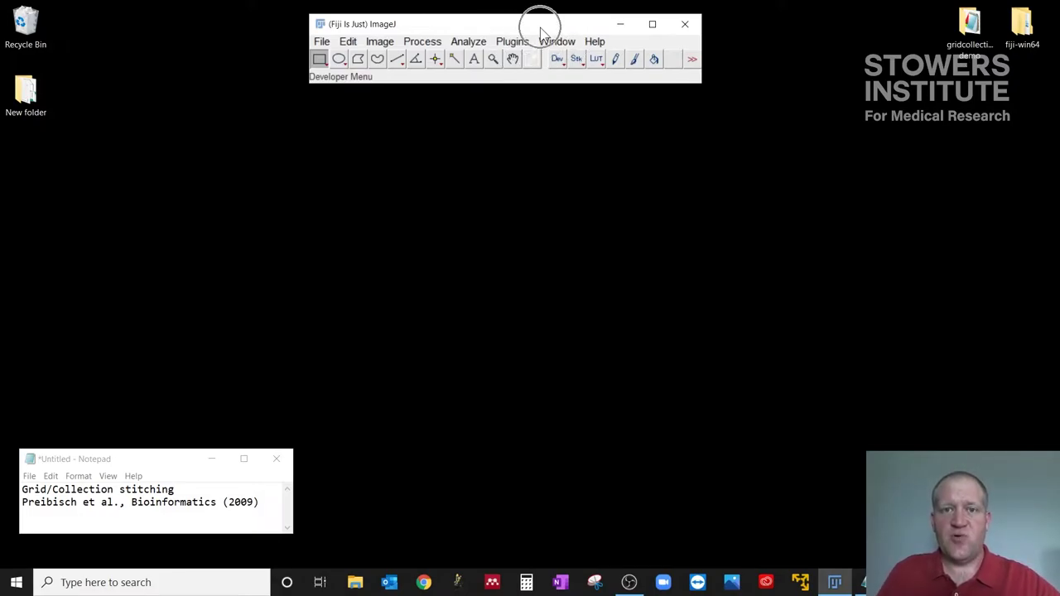
Search the Command Finder for 'grid/coll' and pick Grid/Collection stitching
key(l)
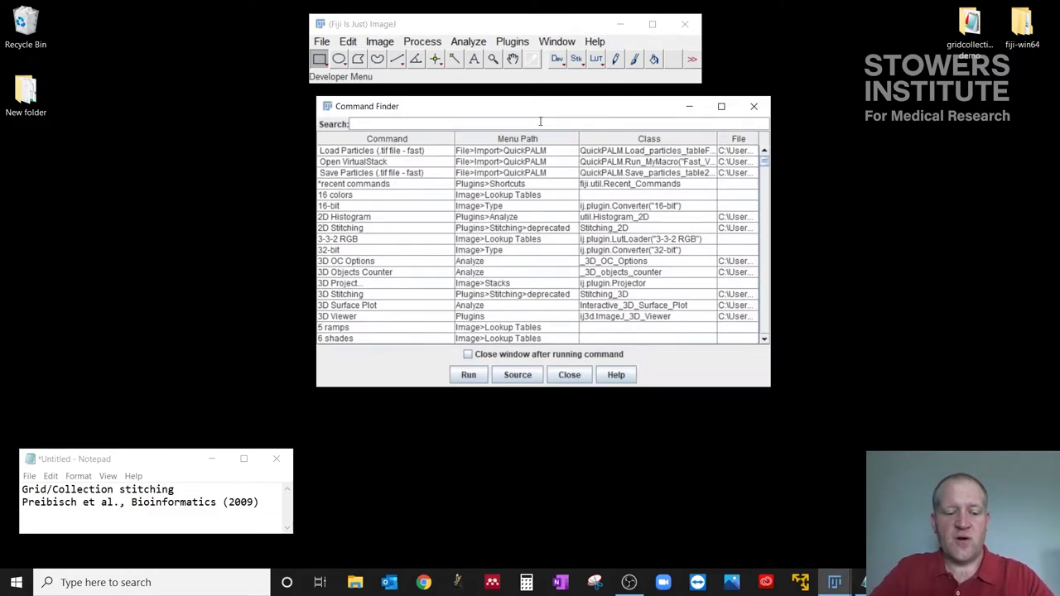
text(grid/c)
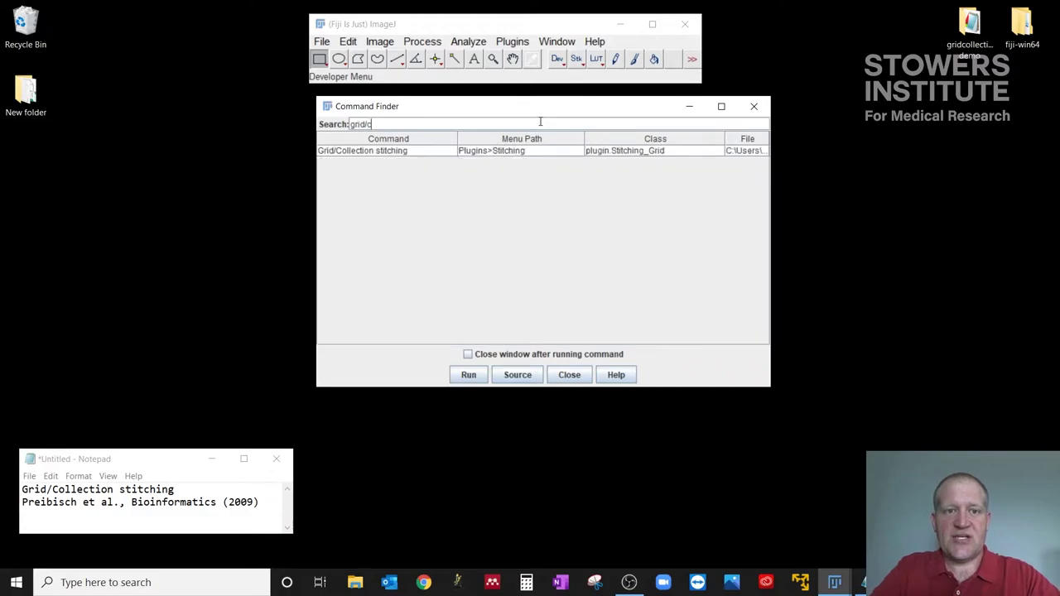
text(oll)
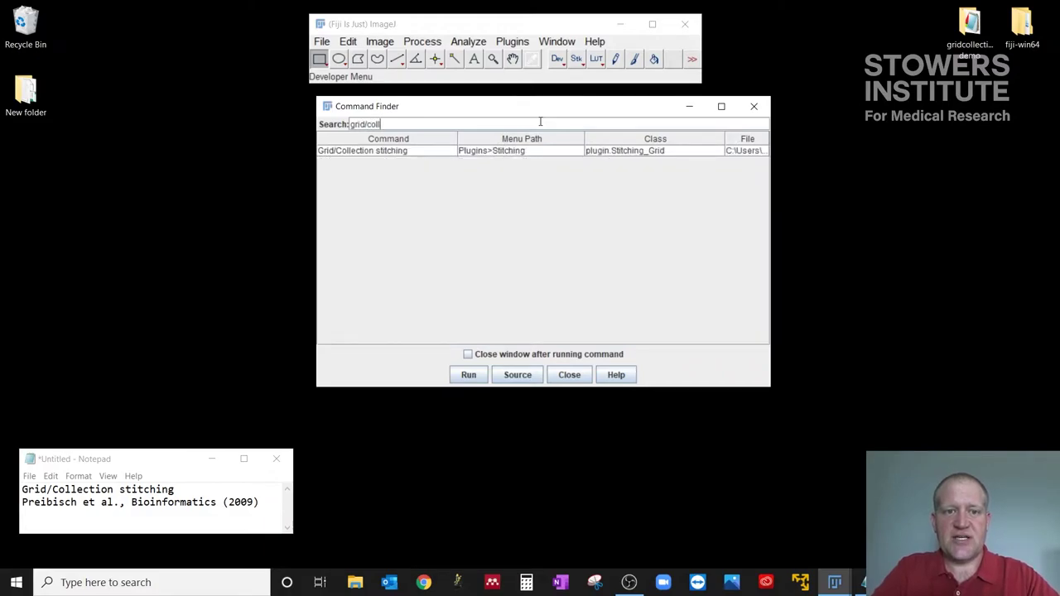
click(448, 151)
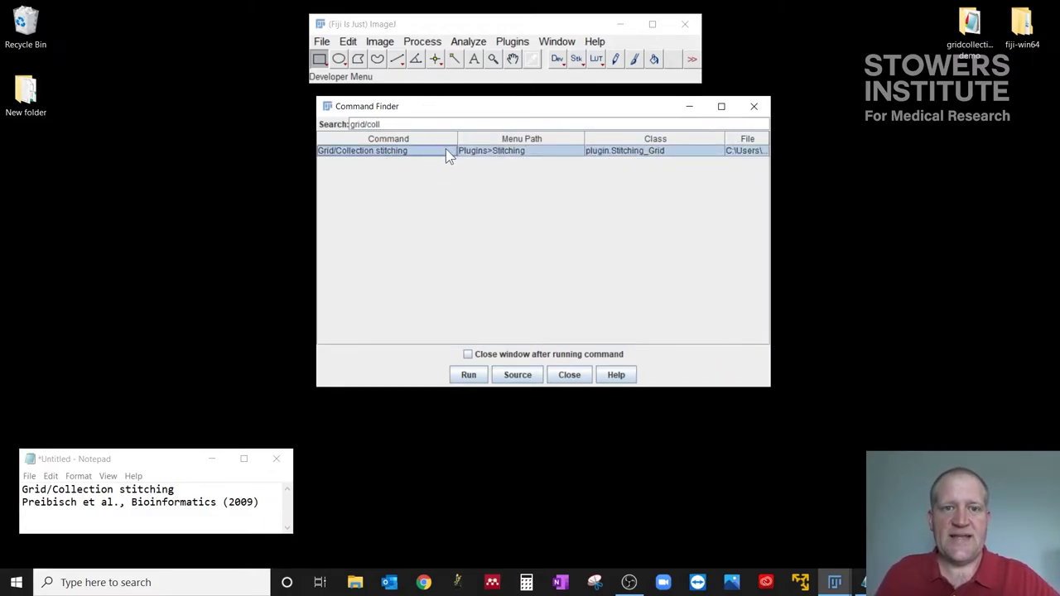
Run Grid/Collection stitching with type Grid: snake by rows and order Right & Down
click(477, 375)
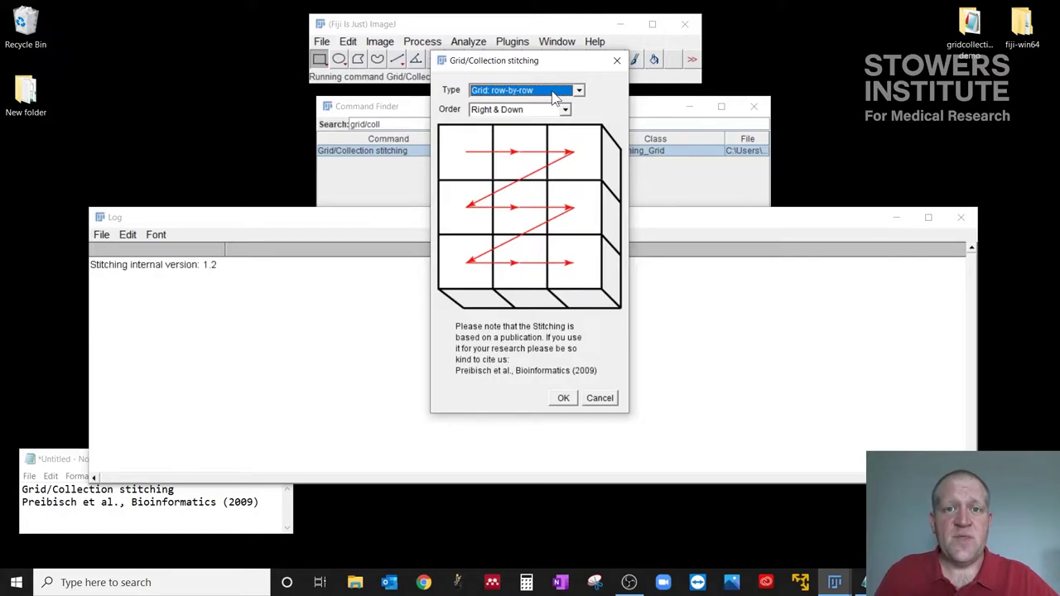
click(554, 93)
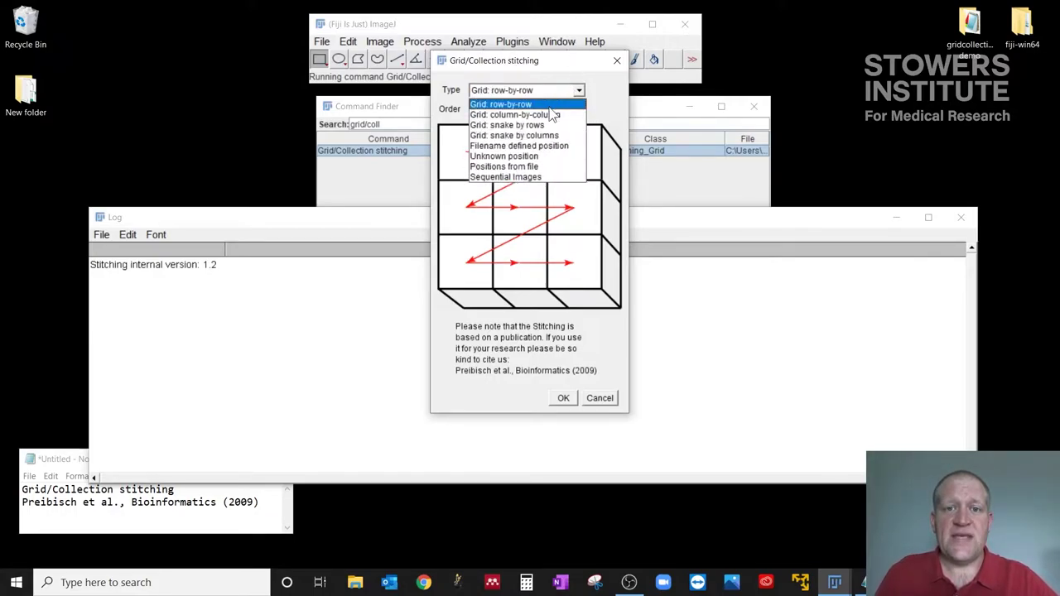
click(542, 126)
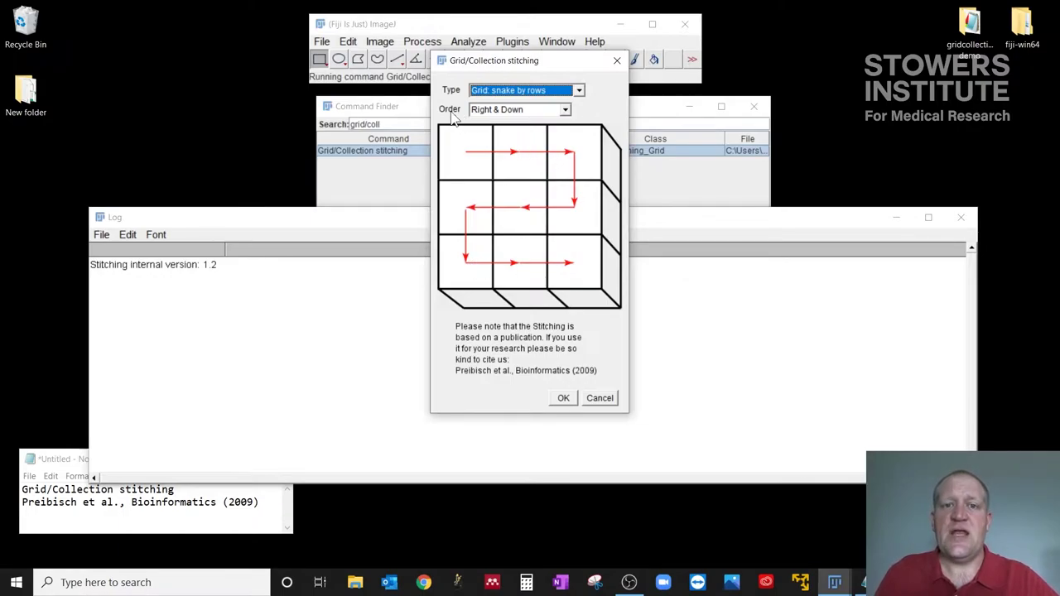
click(500, 112)
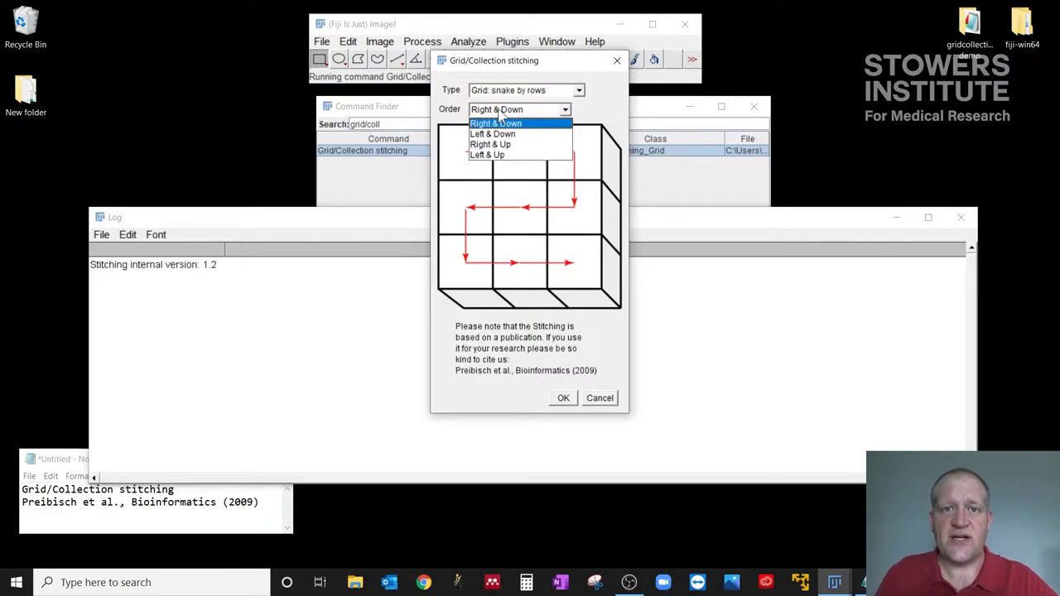
click(499, 113)
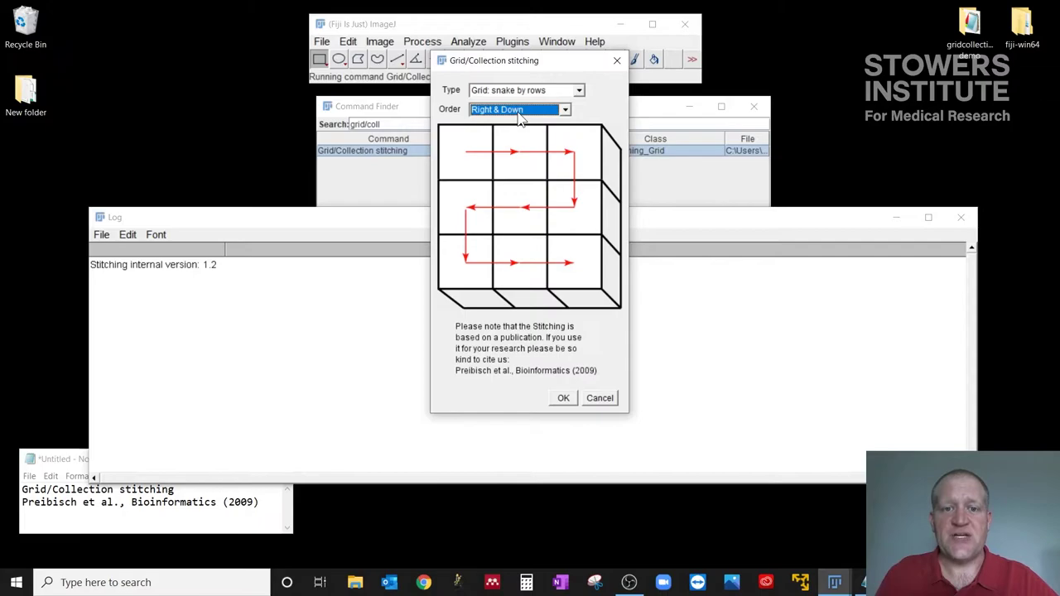
click(489, 352)
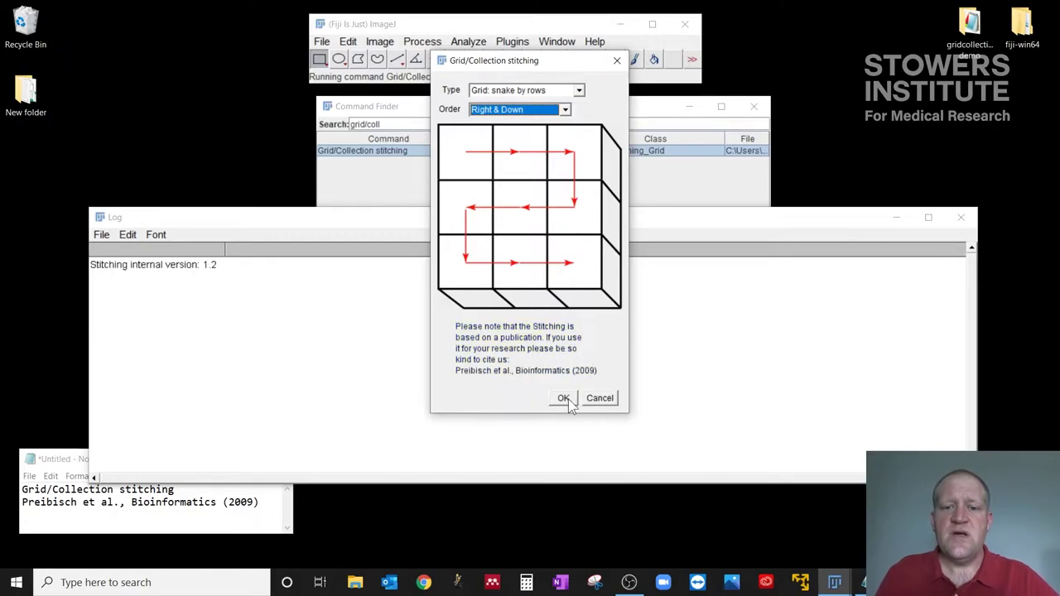
click(563, 399)
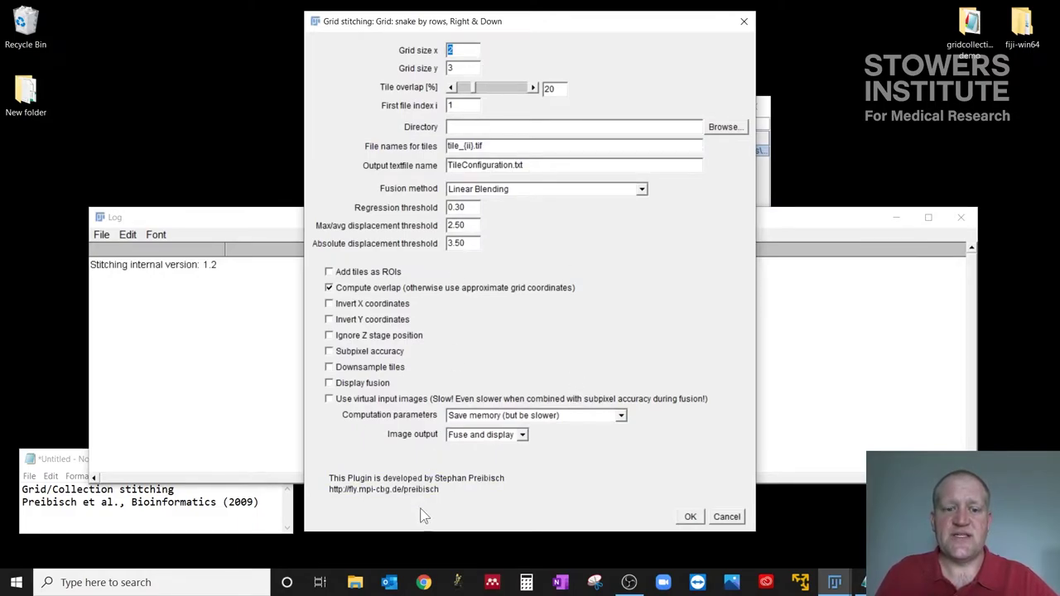
In File Explorer, navigate into the gridcollection demo's set2 projections and split folders
click(355, 582)
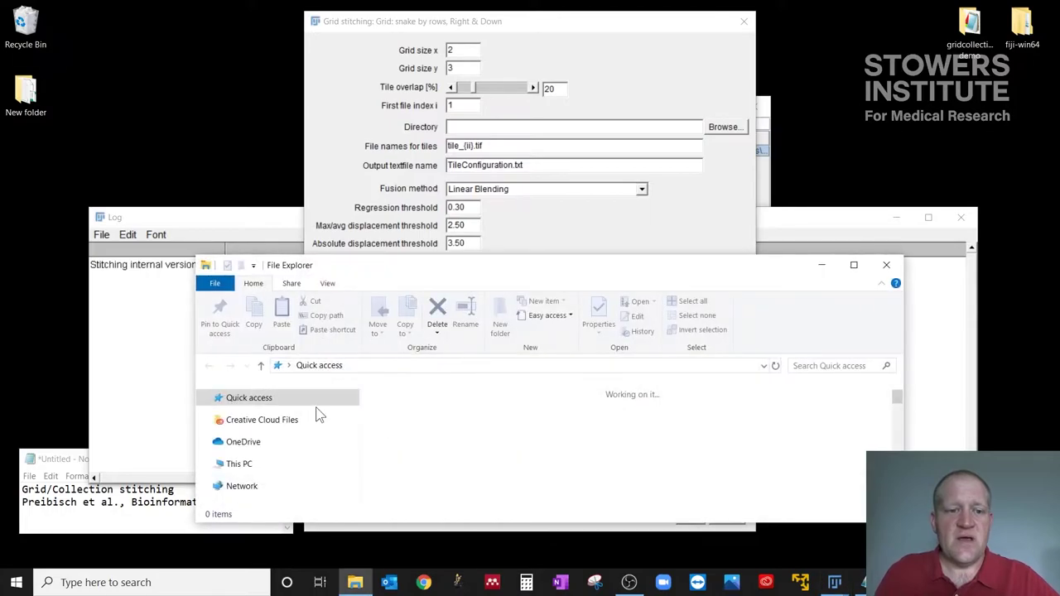
click(881, 266)
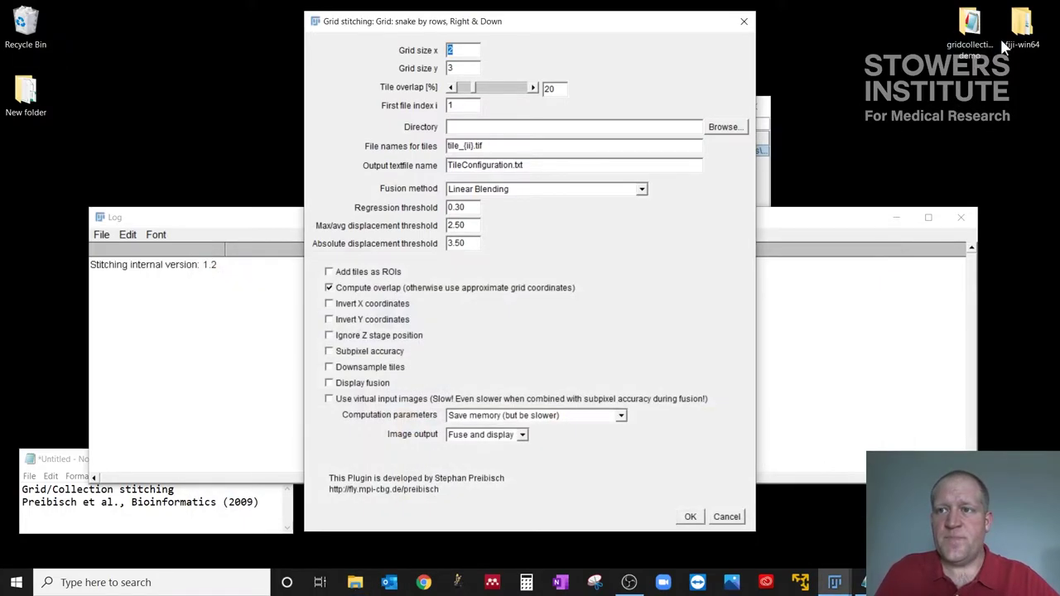
double_click(971, 29)
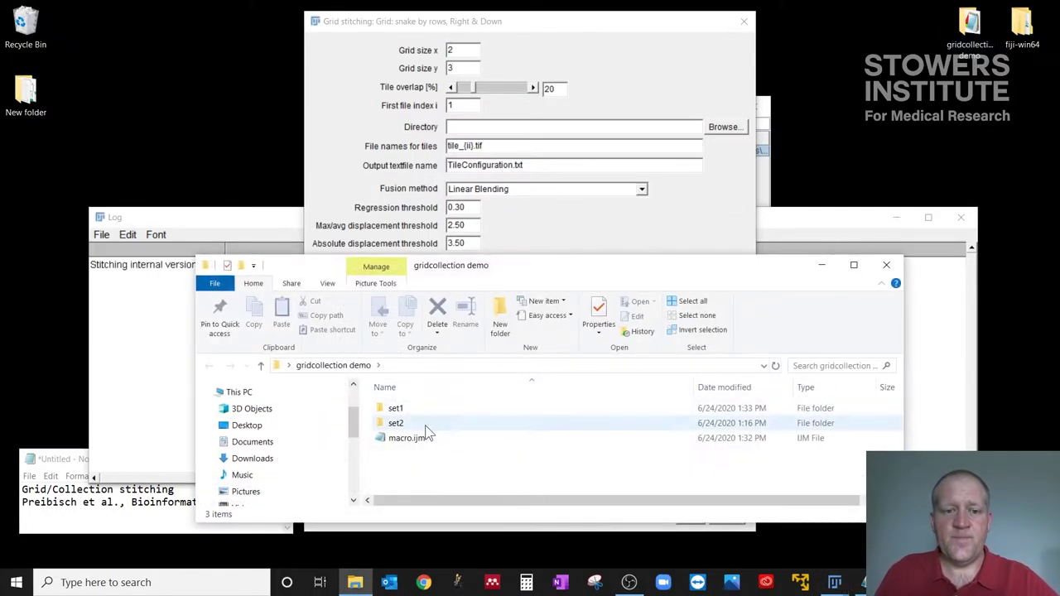
double_click(424, 424)
double_click(420, 411)
double_click(419, 410)
Back in projections, select 'MAXoverview 3 (raw tile 1).tif' and scroll the tile list
click(437, 365)
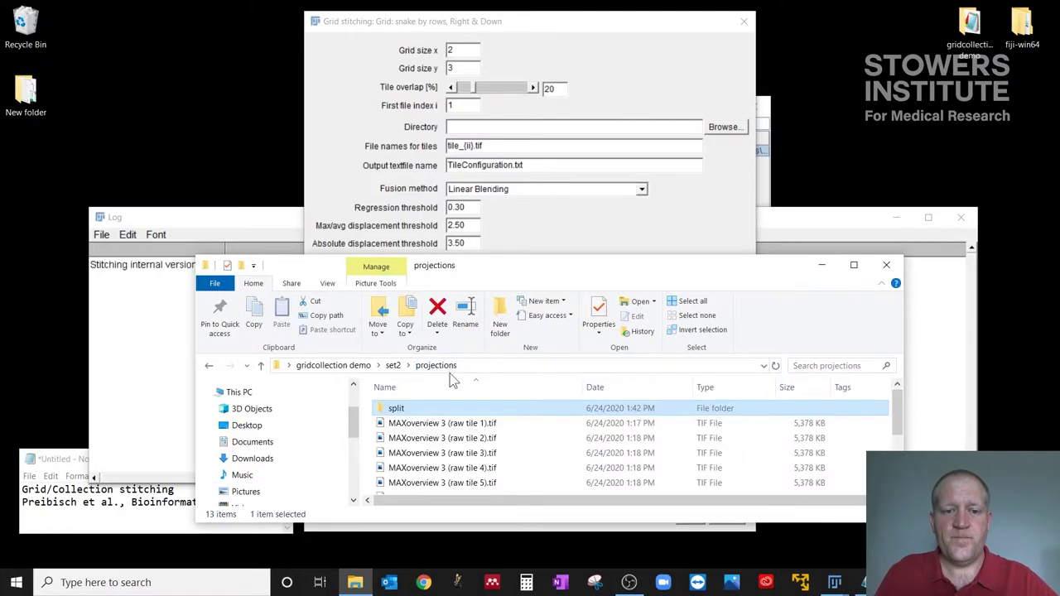
click(493, 425)
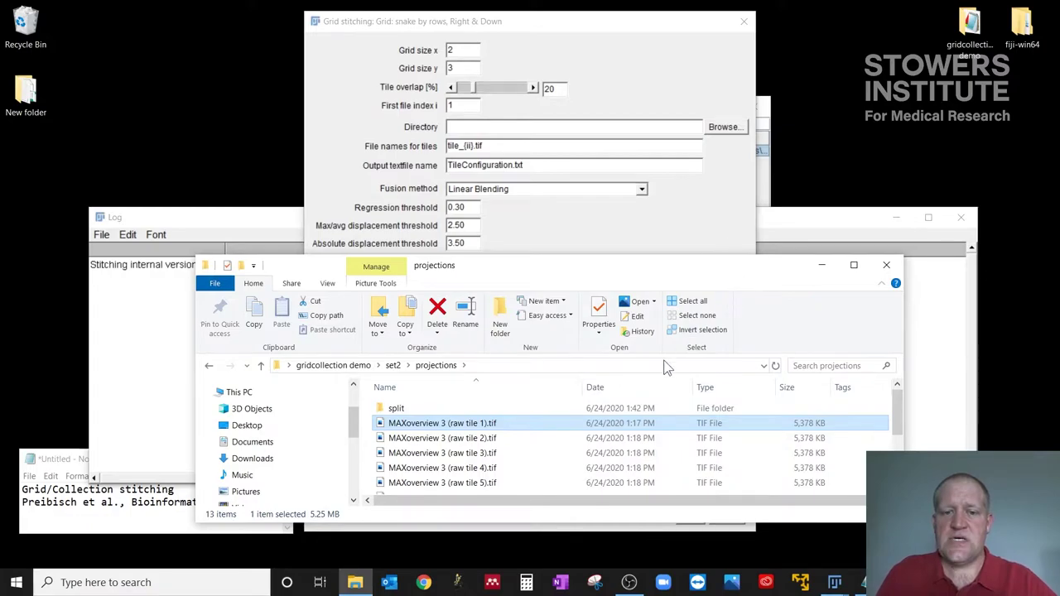
click(454, 425)
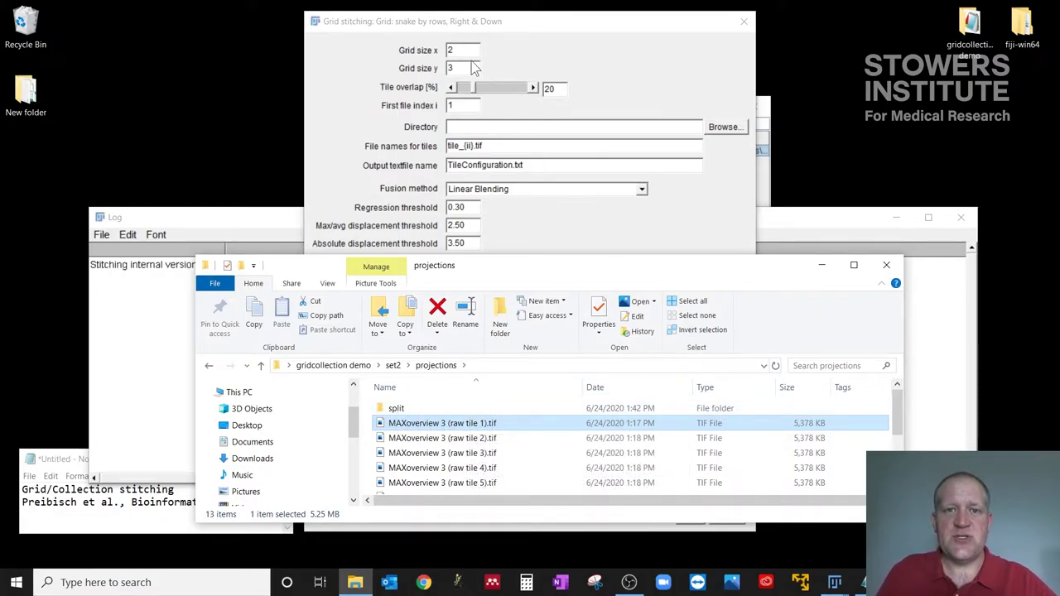
scroll(496, 452, down, 3)
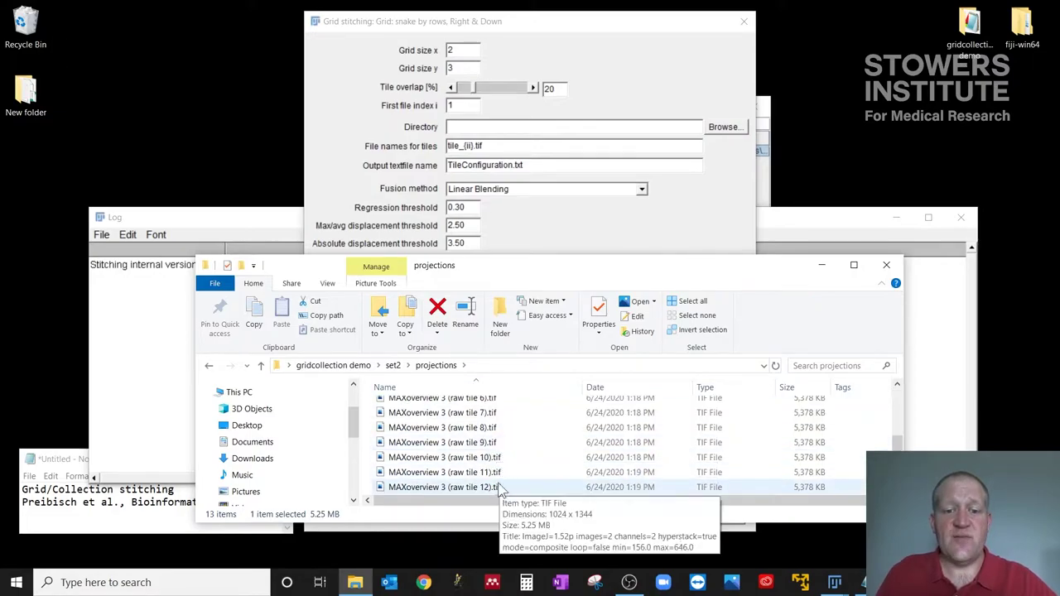
scroll(500, 476, up, 3)
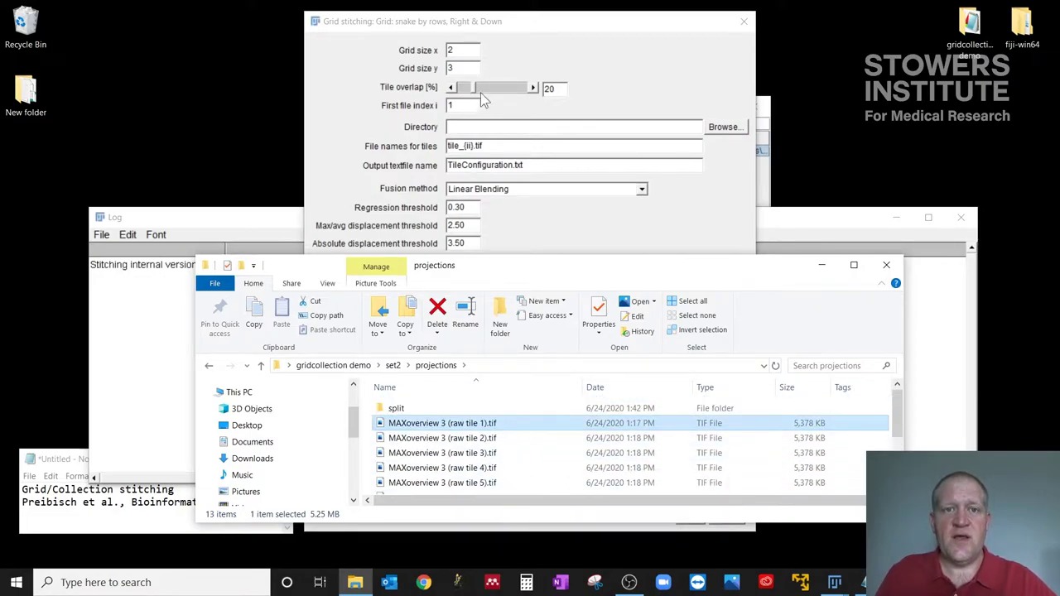
Enter 4 for Grid size x, keeping Grid size y at 3
click(463, 51)
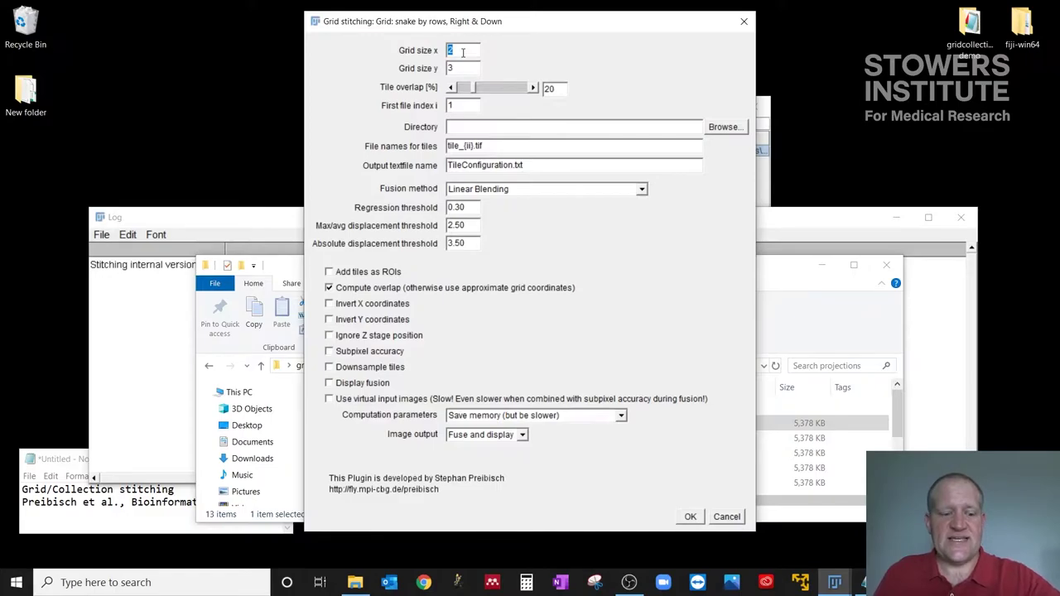
text(4)
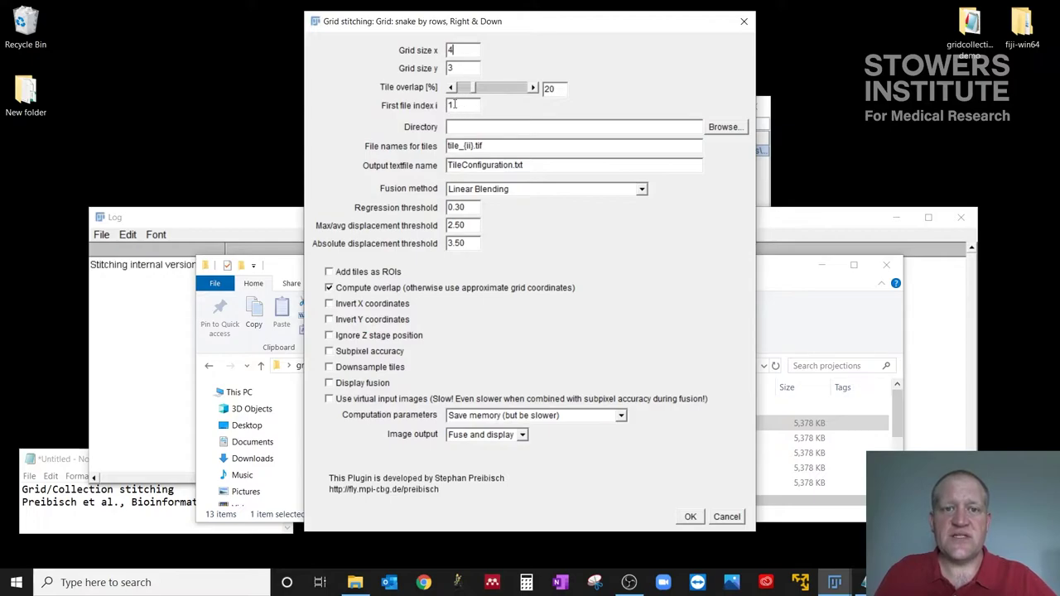
click(454, 104)
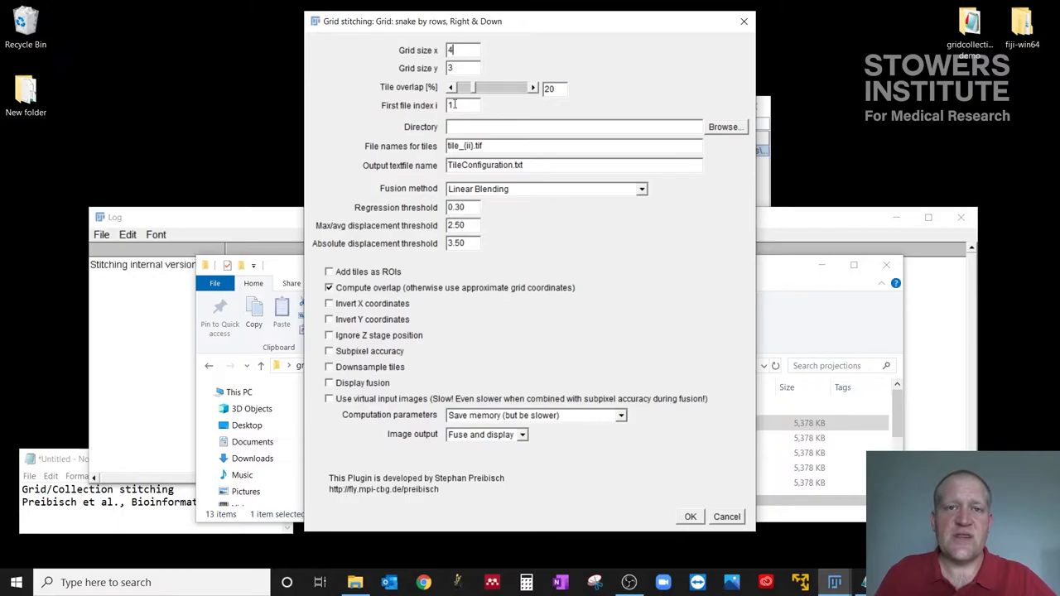
click(453, 104)
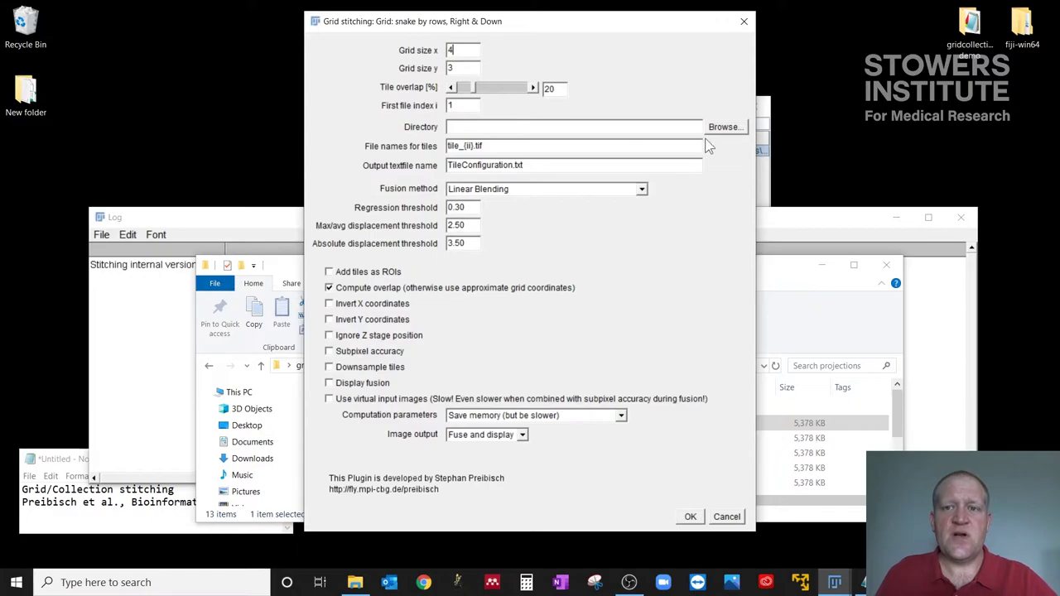
Copy the set2 projections path from Explorer's address bar into the Directory field
click(770, 277)
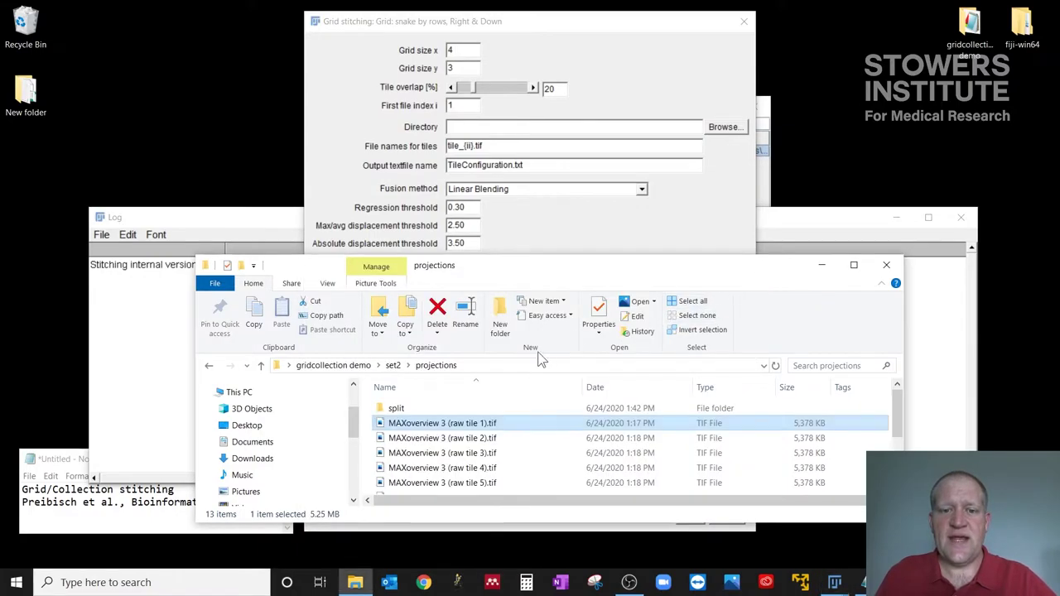
click(514, 368)
right_click(458, 366)
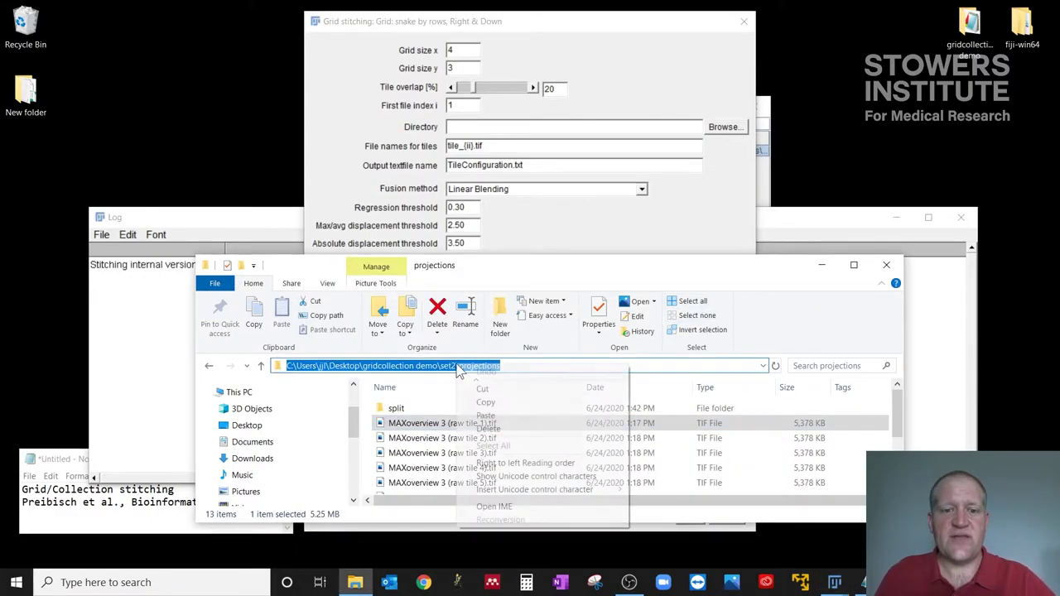
click(485, 403)
click(511, 126)
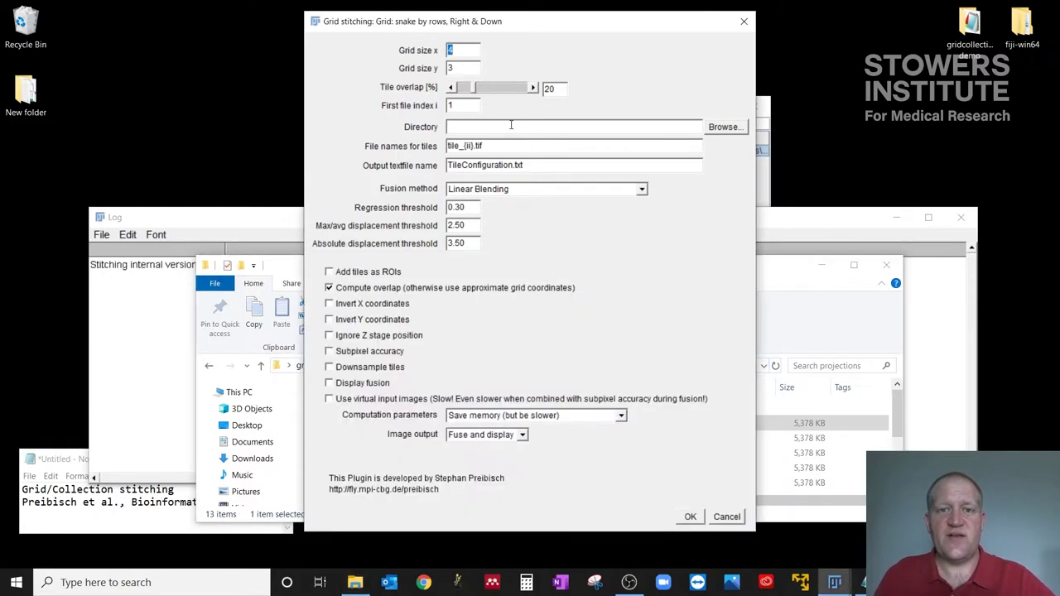
key(ctrl+v)
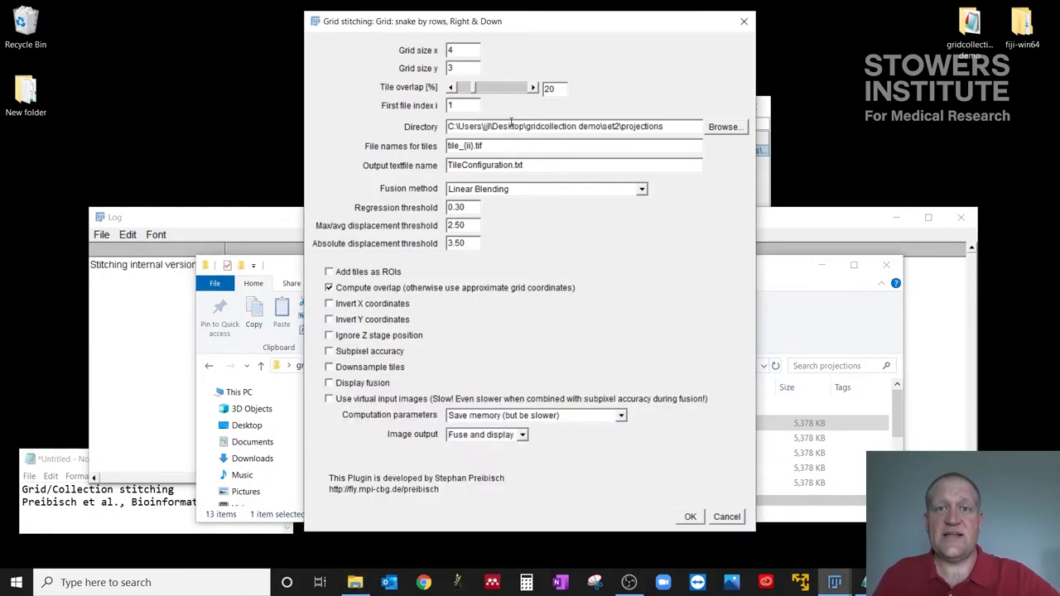
click(512, 122)
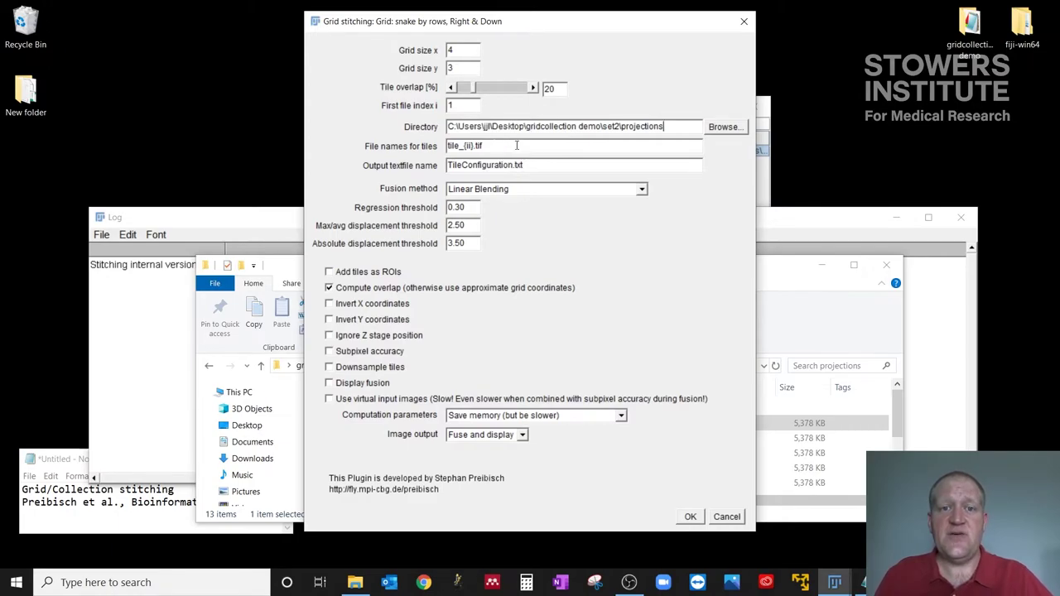
Paste tile 1's file name and edit it into 'MAXoverview 3 (raw tile {i}).tif'
click(778, 263)
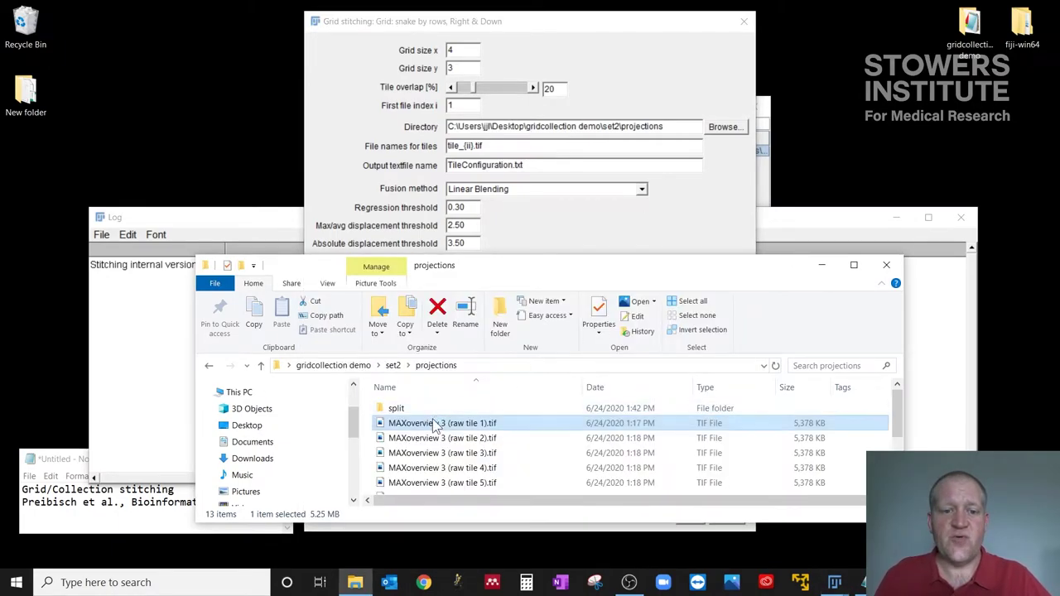
key(F2)
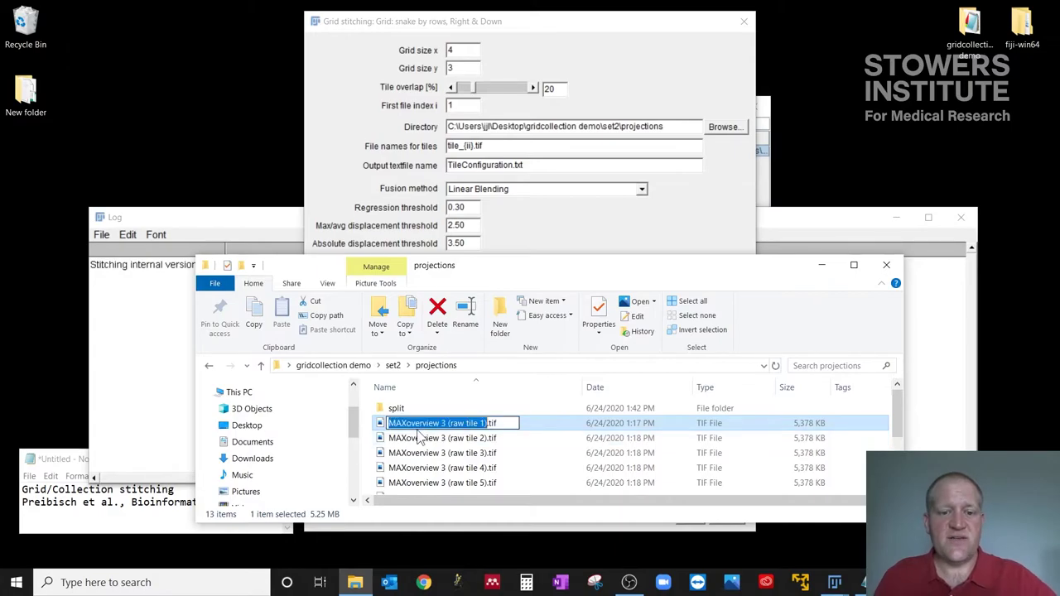
click(502, 245)
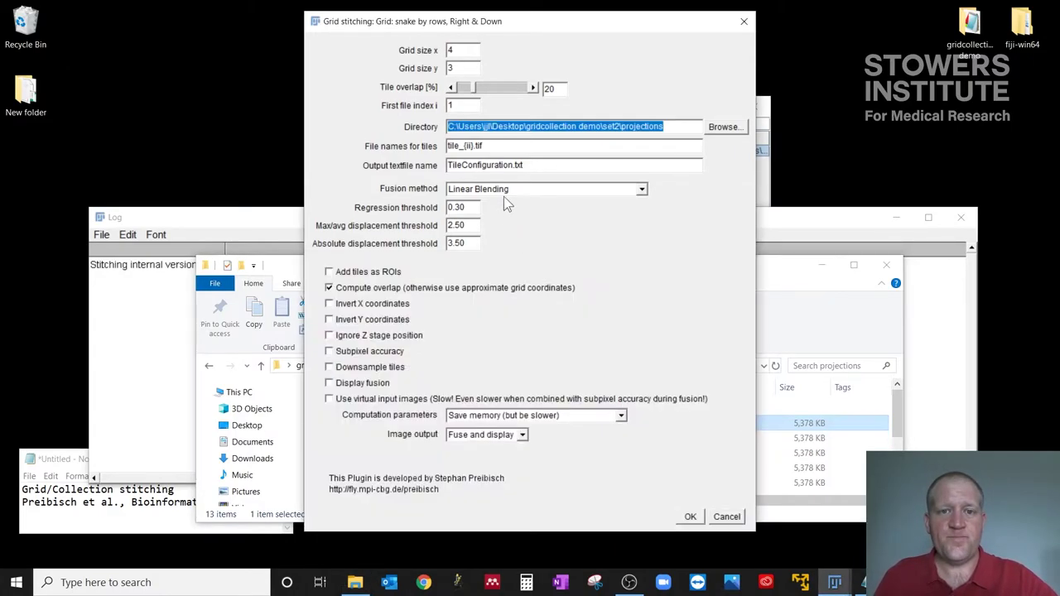
double_click(491, 147)
key(ctrl+v)
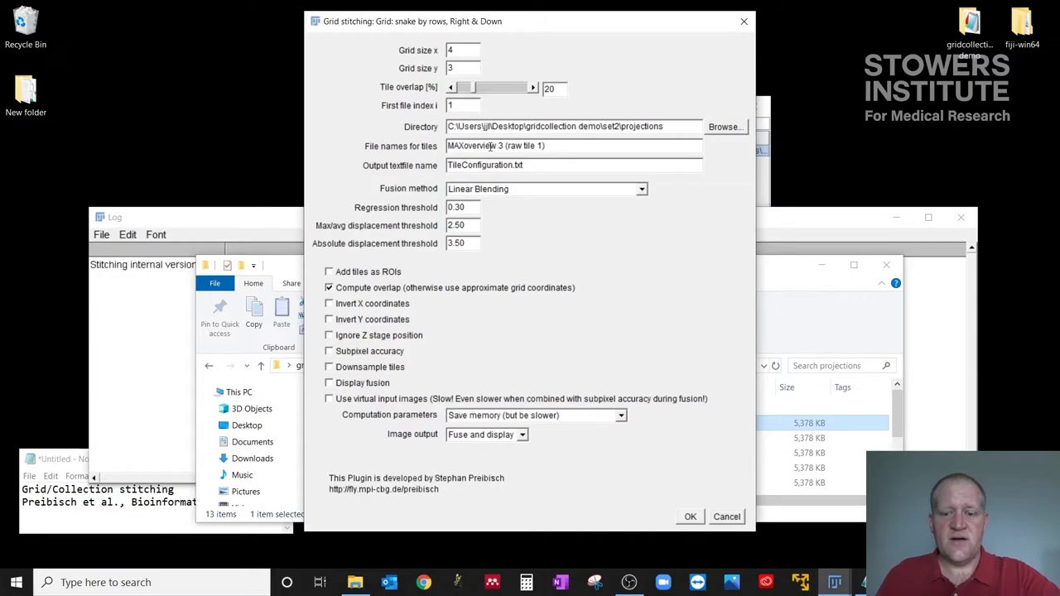
text(.tif)
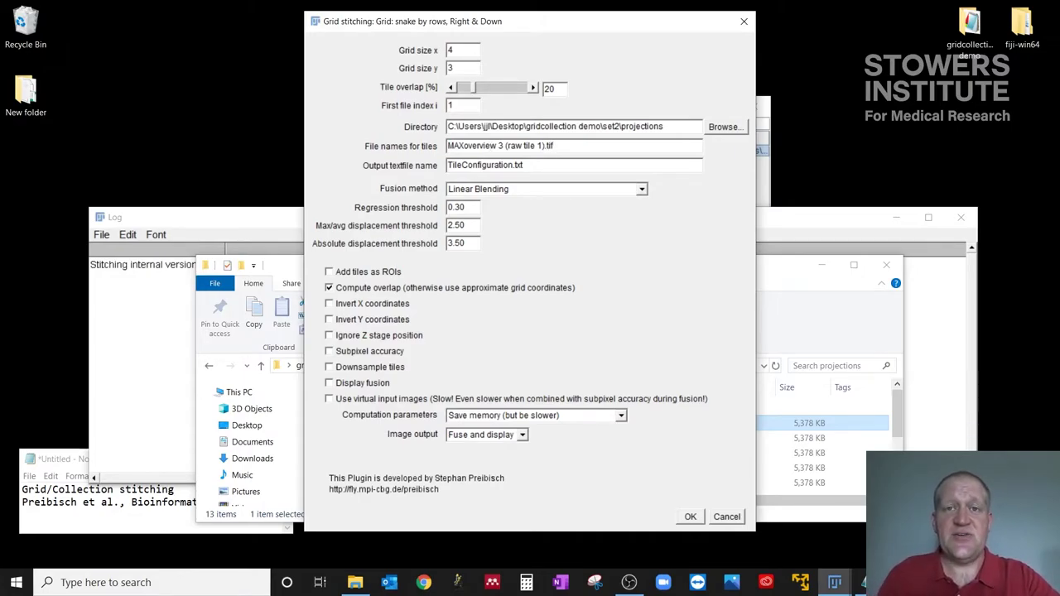
click(552, 146)
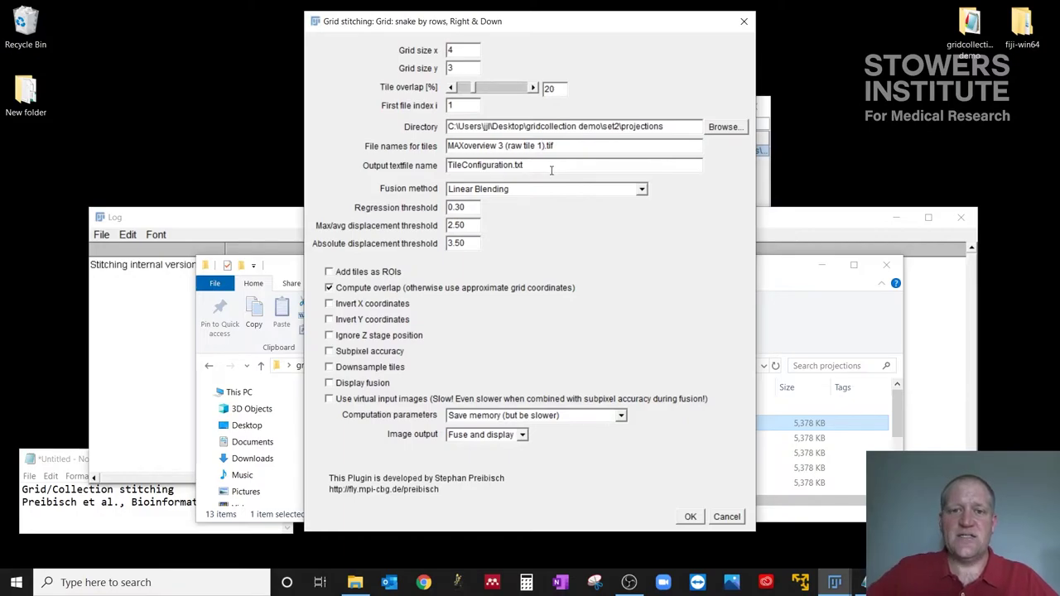
key(BackSpace)
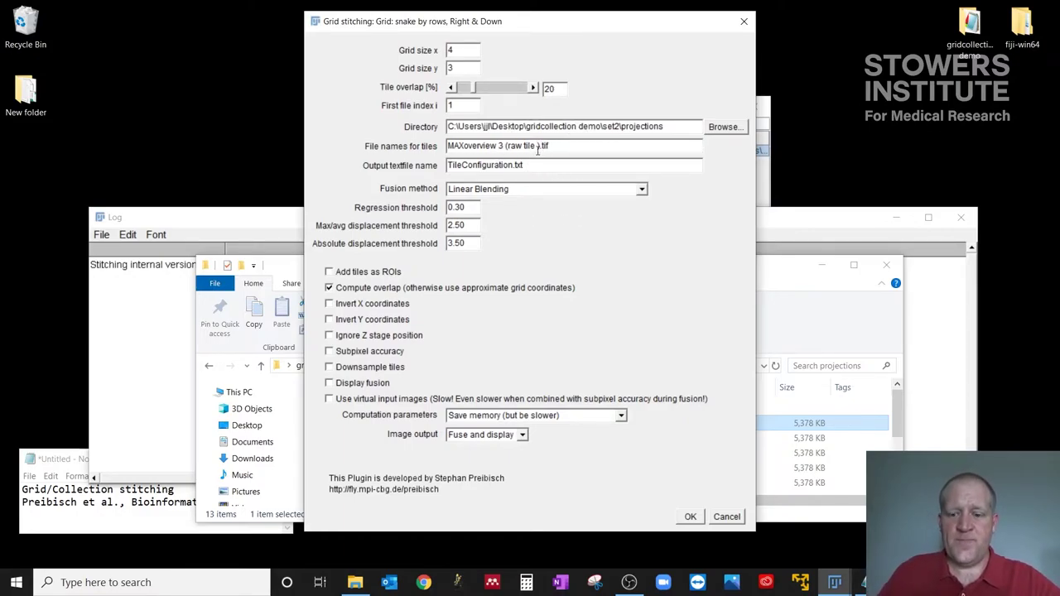
text({i})
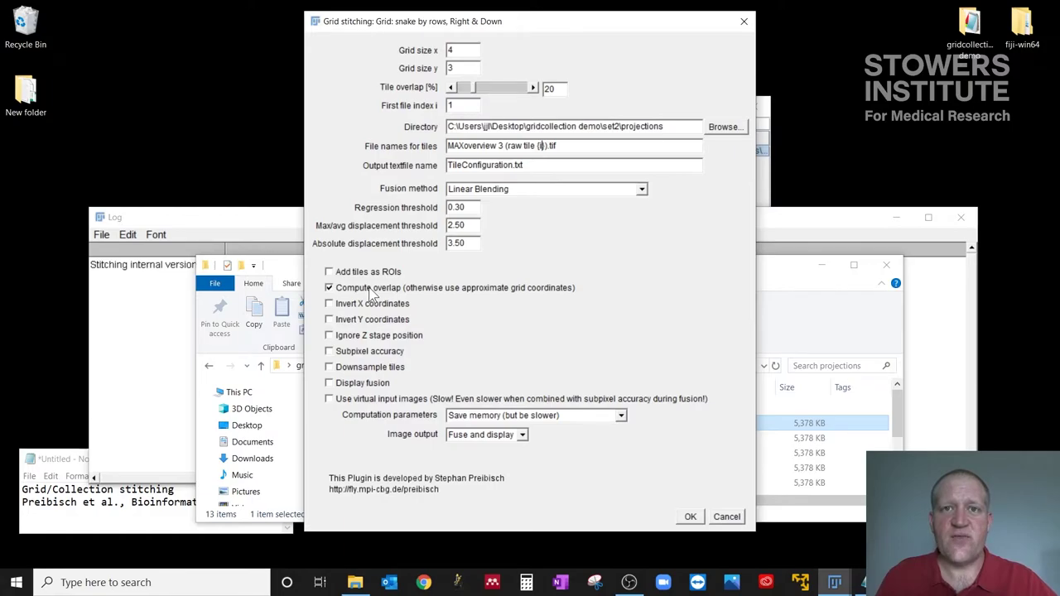
Choose 'Save computation time (but use more RAM)' under Computation parameters
click(540, 422)
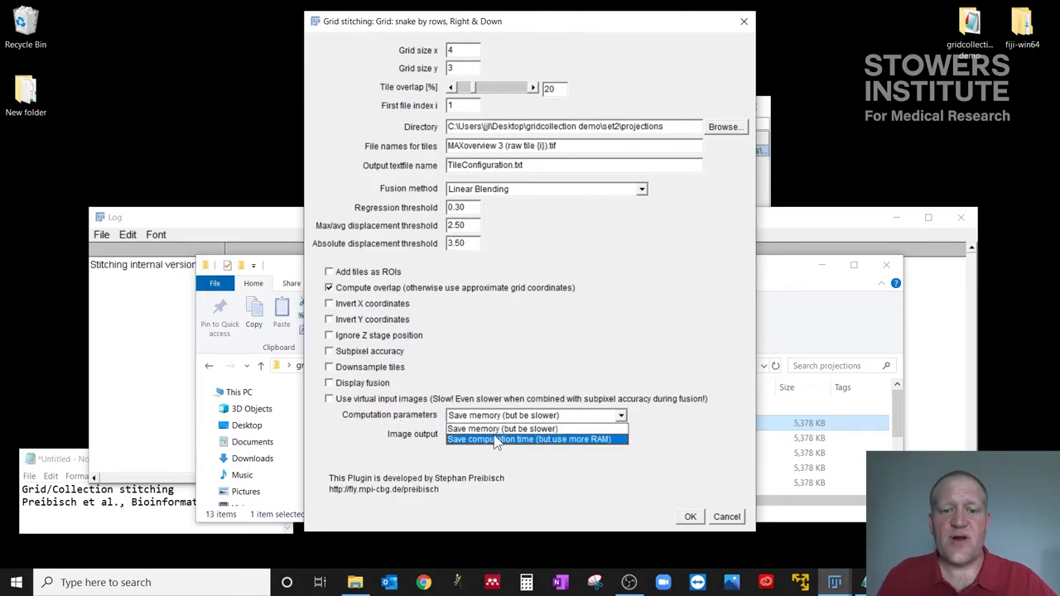
click(579, 440)
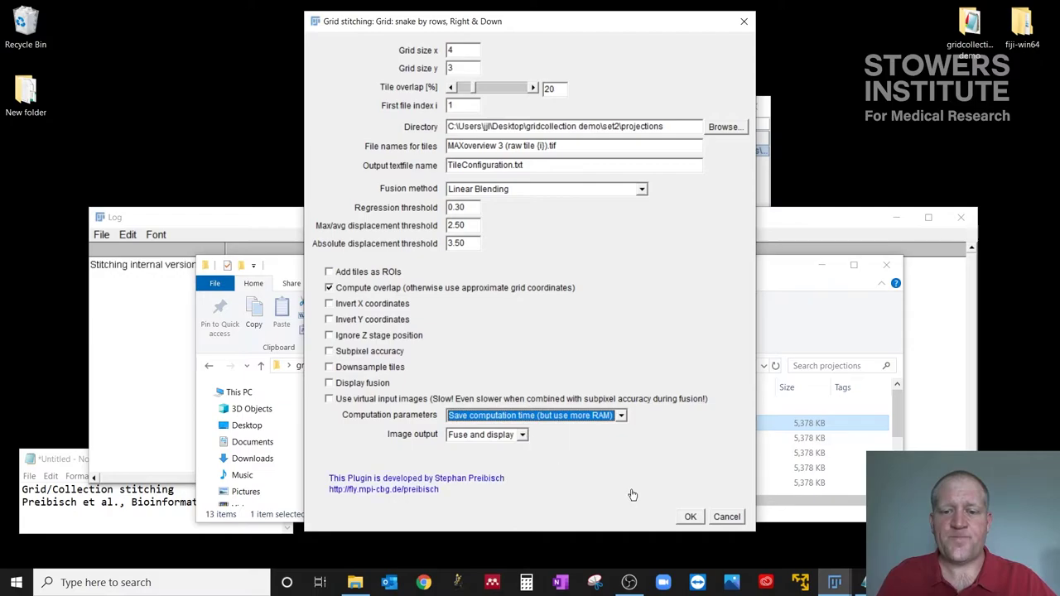
Run the stitching with these settings and bring the fused mosaic window forward
click(691, 517)
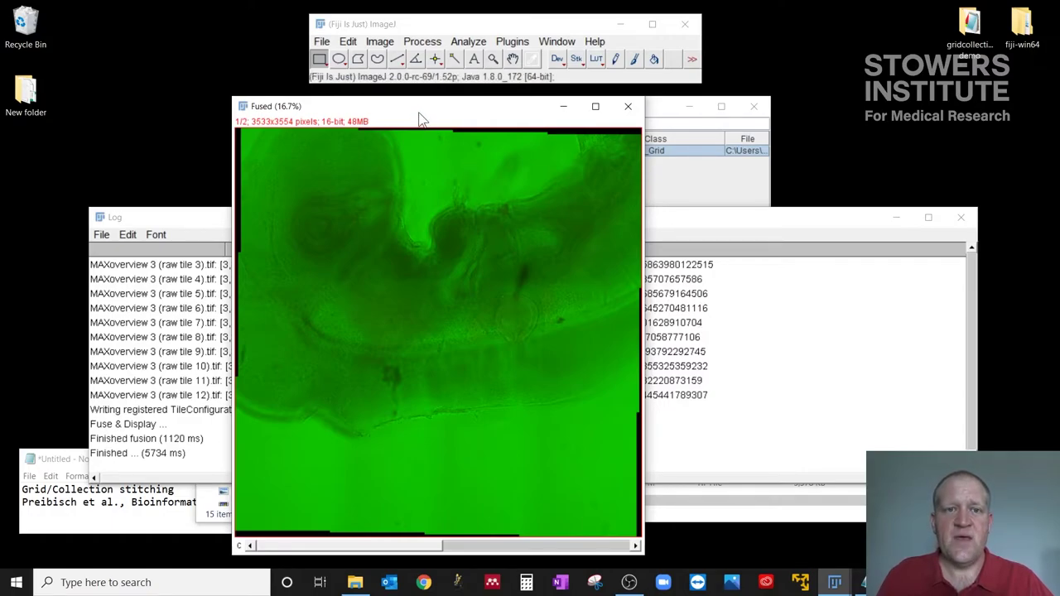
drag(417, 111, 495, 93)
click(487, 125)
Open the Channels Tool beside the image and set its display mode to Color
click(380, 41)
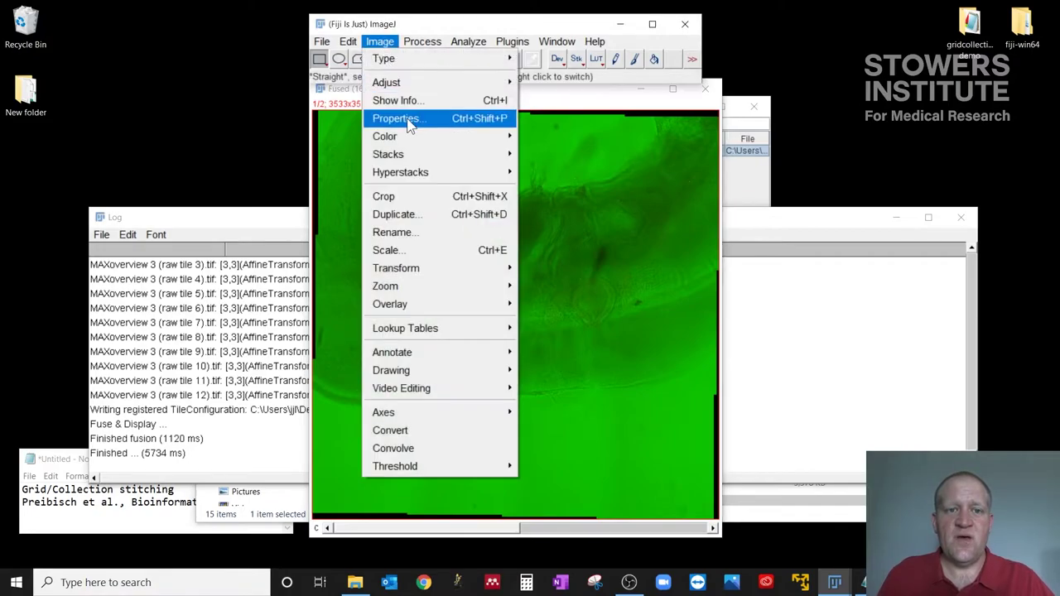
mouse_move(492, 136)
click(542, 190)
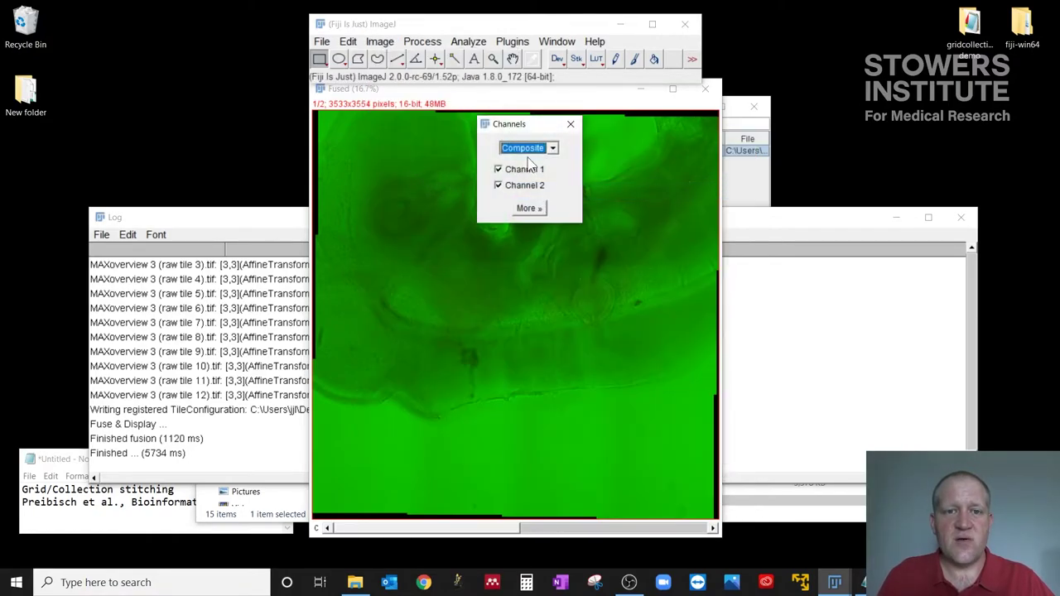
drag(537, 126, 241, 125)
click(246, 146)
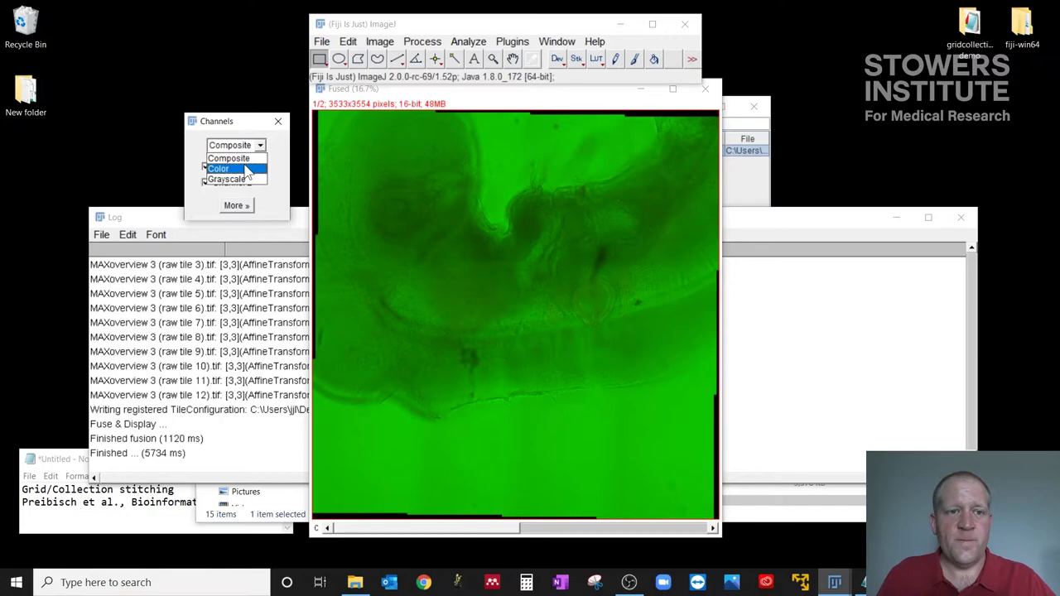
click(232, 169)
click(237, 205)
Colour channel 1 magenta and auto-stretch its contrast in Brightness/Contrast
click(254, 344)
key(ctrl+shift+c)
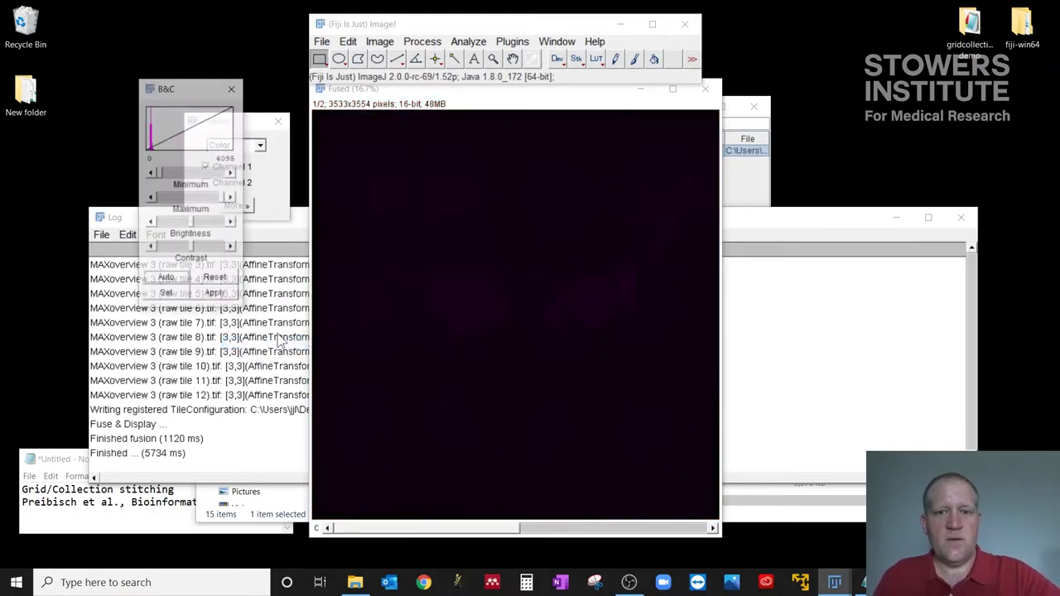
click(166, 279)
drag(182, 97, 104, 76)
Show channel 2 alone in Grays and raise its minimum display value
click(378, 44)
mouse_move(395, 83)
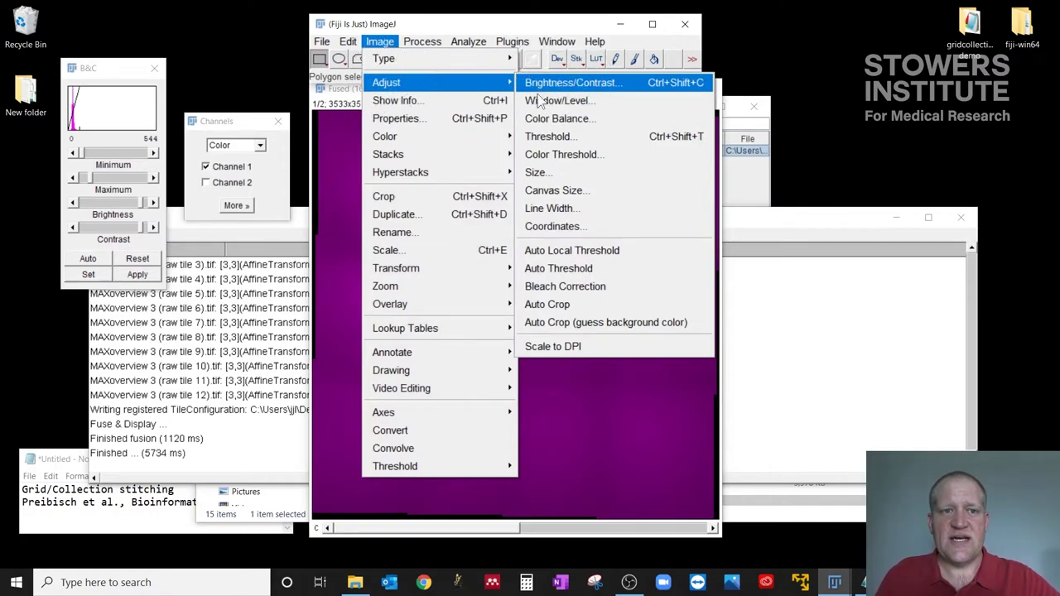
click(248, 124)
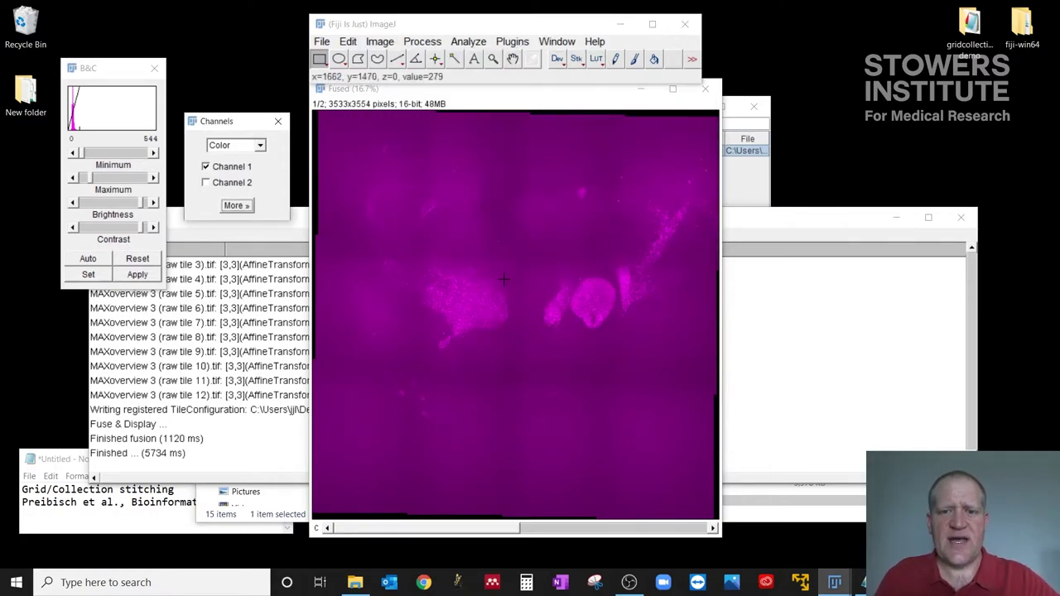
click(231, 186)
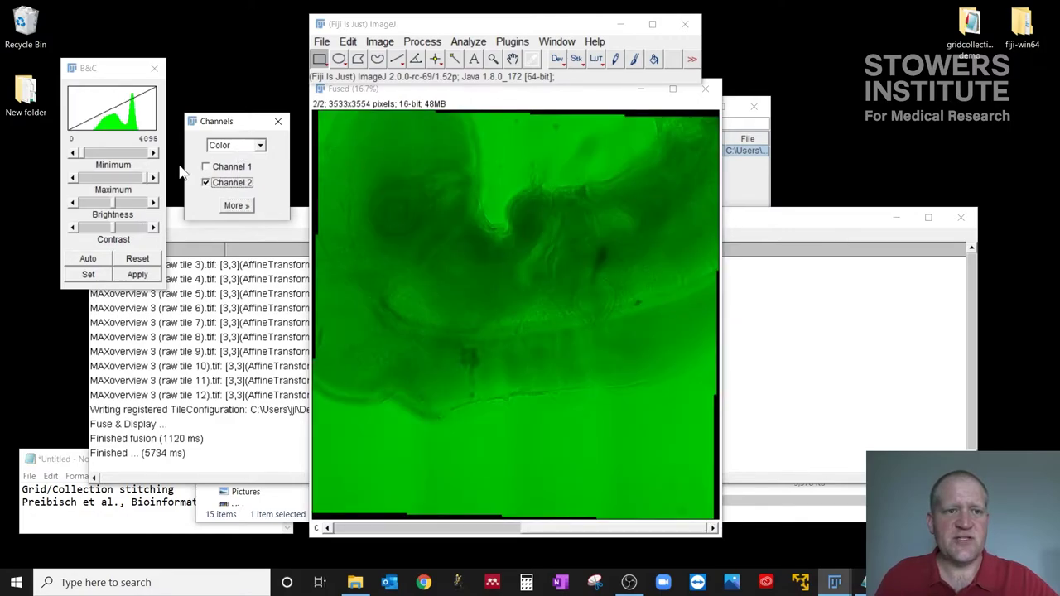
click(236, 206)
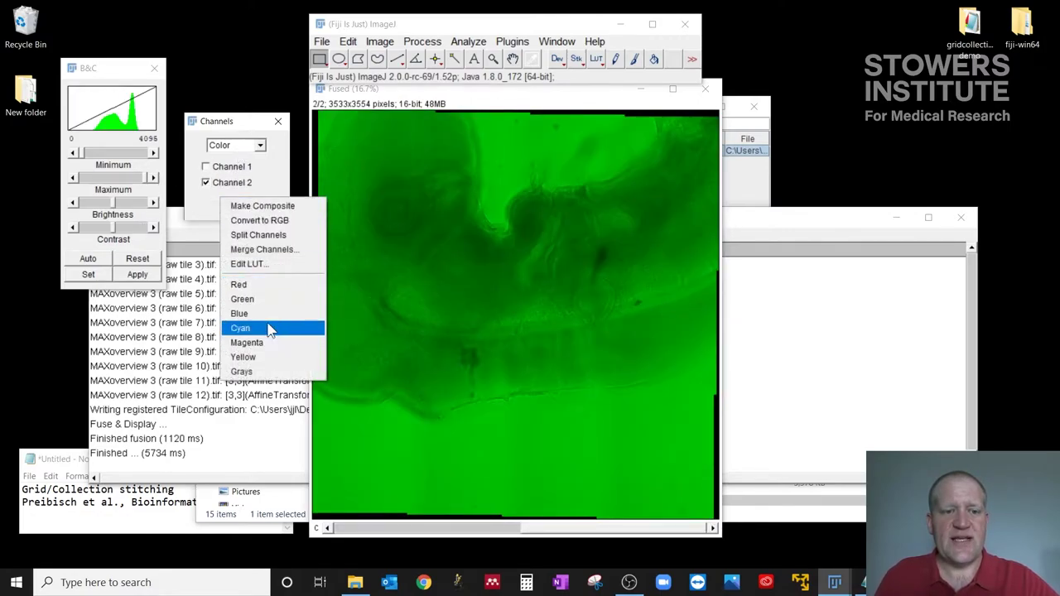
click(270, 369)
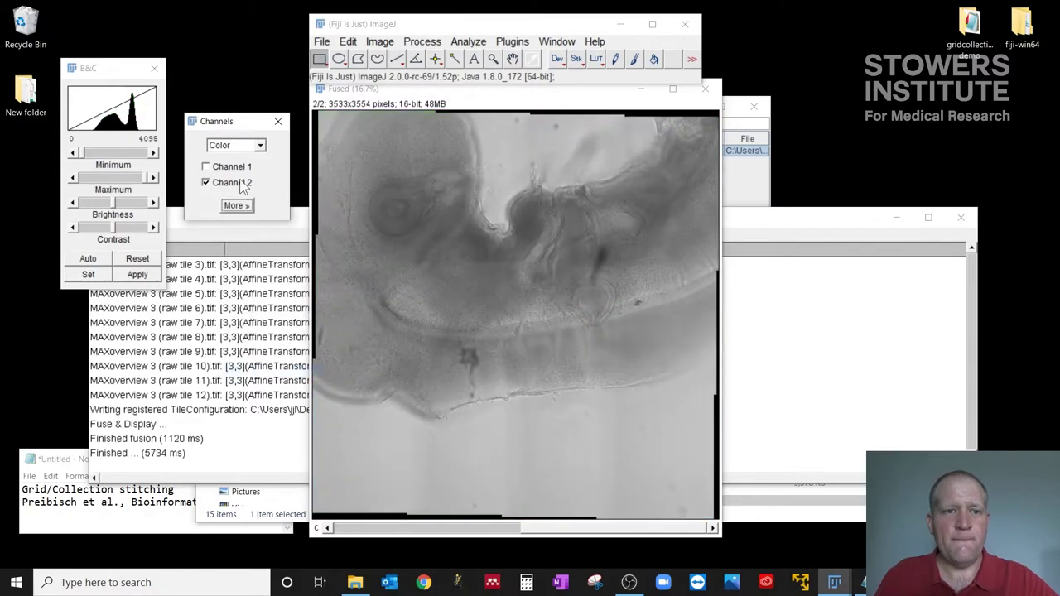
drag(91, 152, 103, 152)
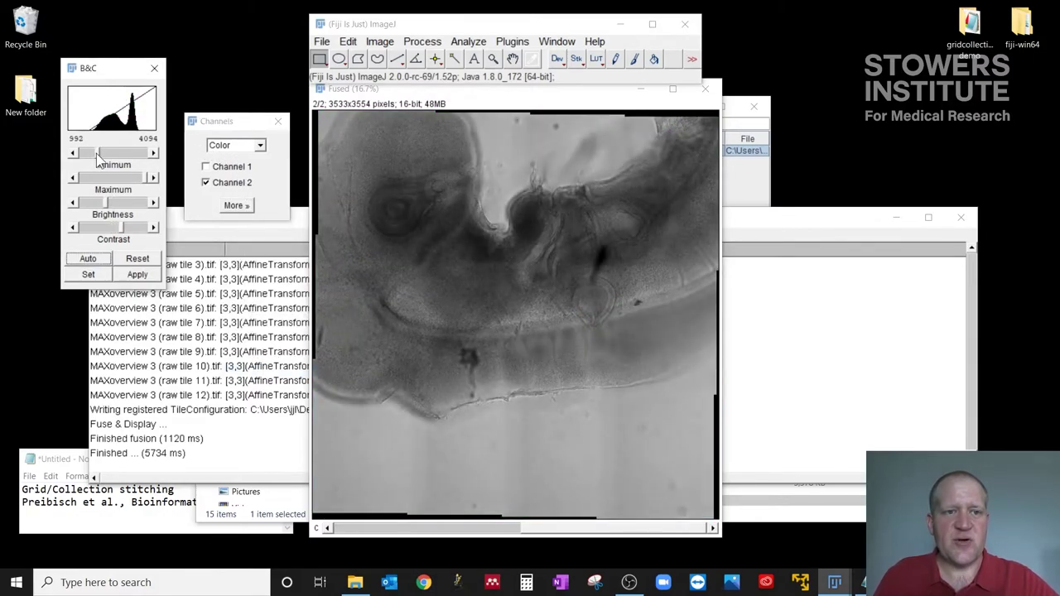
Switch to Composite mode and narrow channel 1's display range to 0–1169
click(224, 147)
click(228, 158)
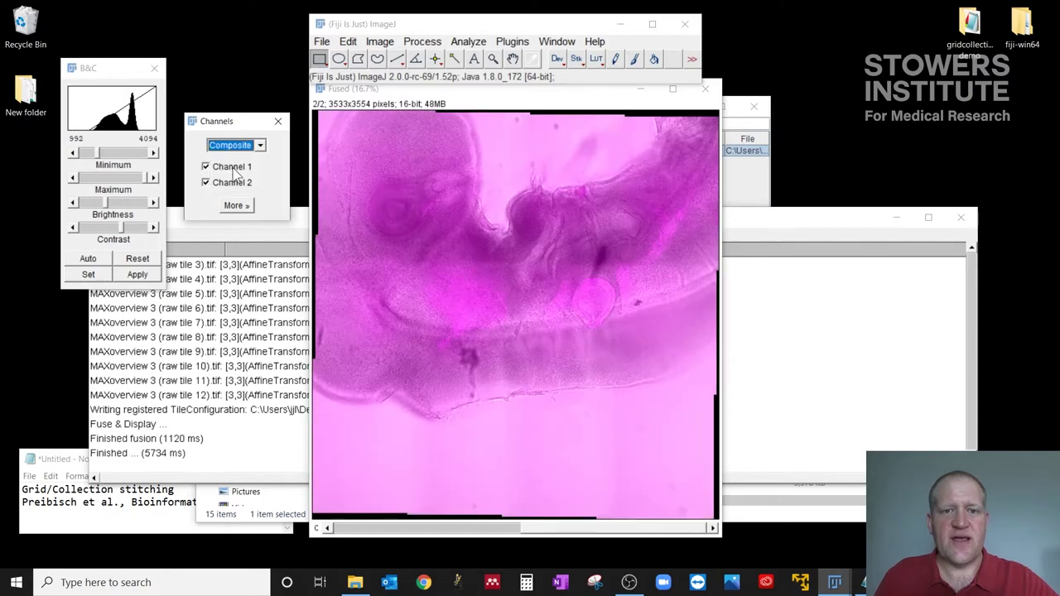
click(393, 528)
mouse_move(85, 176)
mouse_down()
mouse_move(100, 182)
mouse_move(89, 159)
mouse_move(102, 186)
mouse_up()
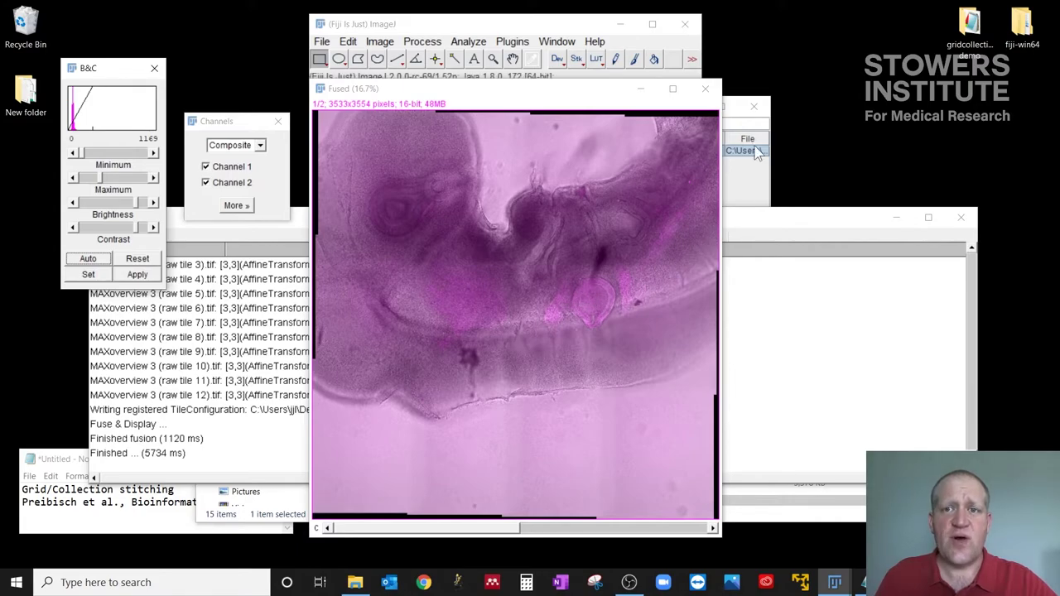
Toggle channel 1 off and back on, then hide channel 2 to show fluorescence only
click(234, 167)
click(235, 167)
click(232, 183)
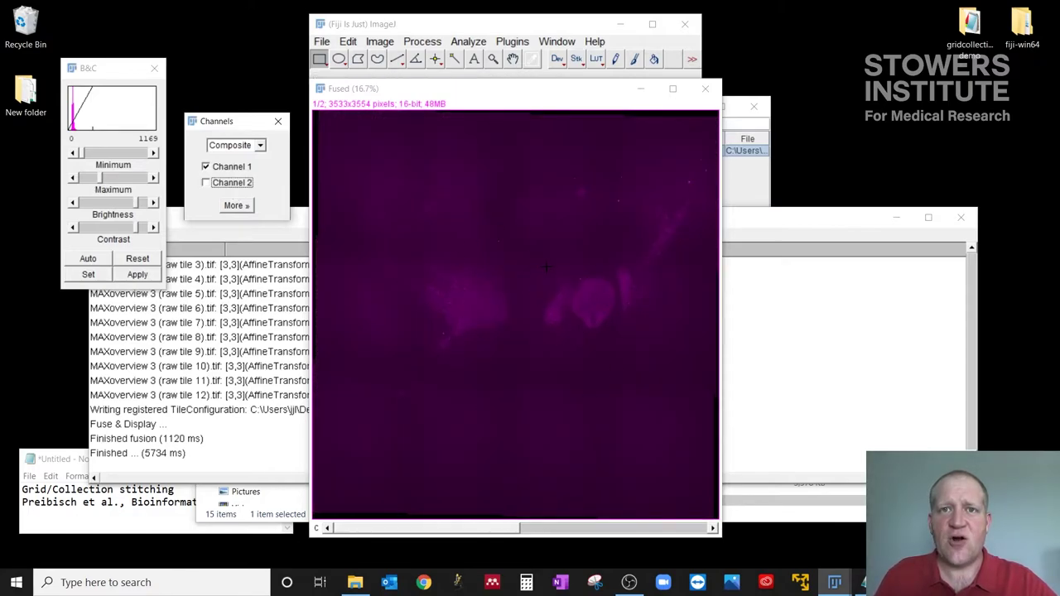
Close the fused mosaic and Log window, and open the split folder in File Explorer
click(706, 91)
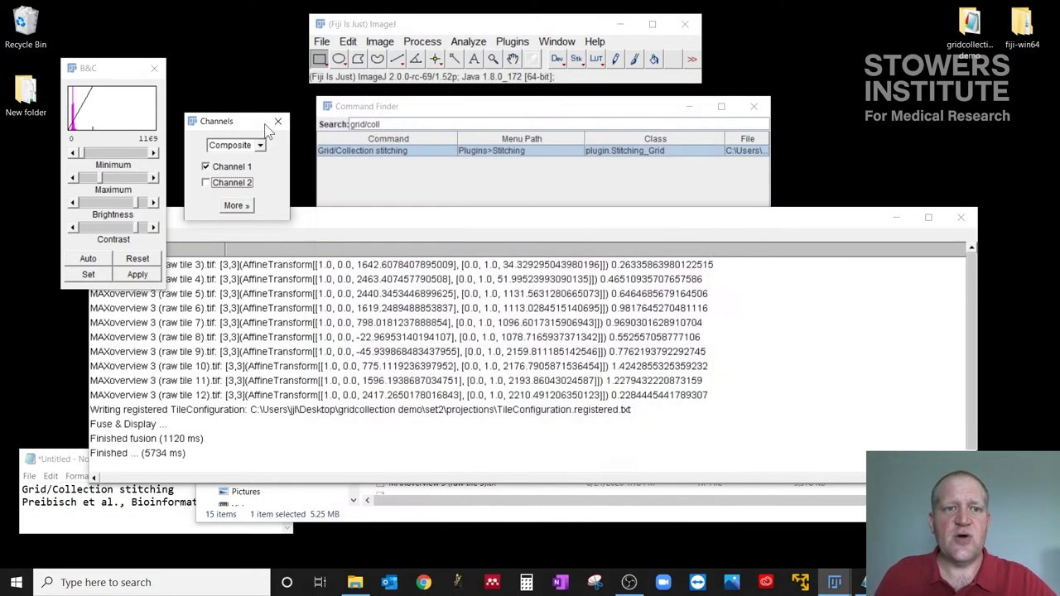
click(963, 218)
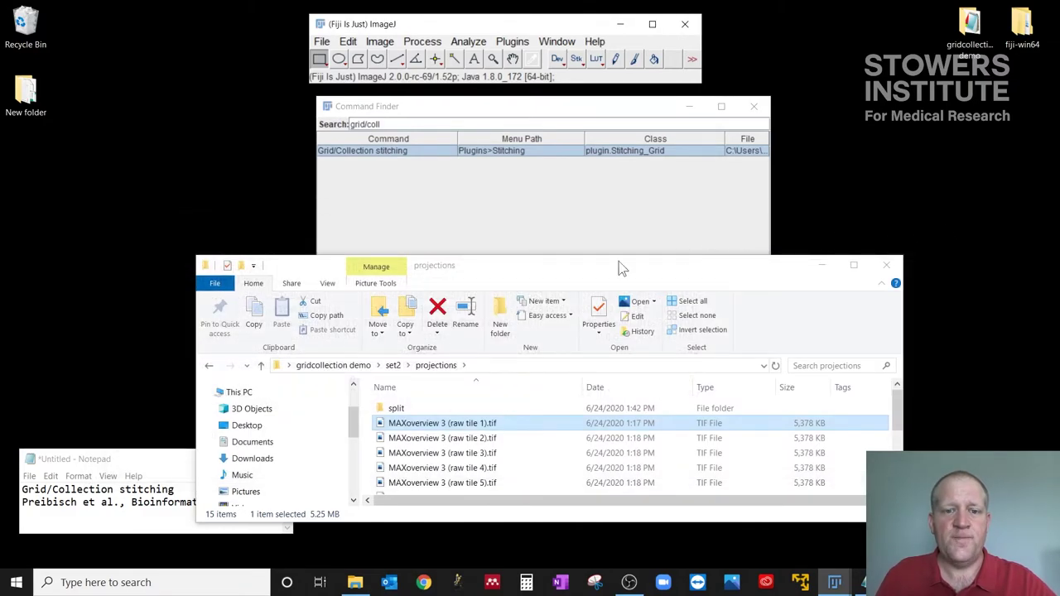
double_click(422, 407)
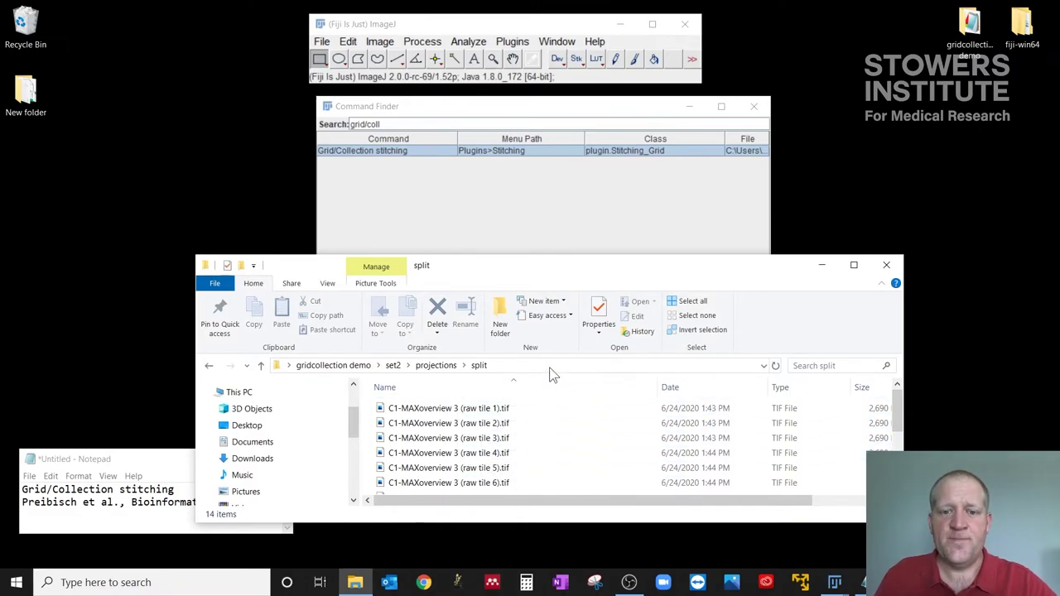
Copy the split folder's path and rerun Grid/Collection stitching from the Command Finder
click(513, 367)
right_click(489, 365)
click(507, 404)
click(531, 217)
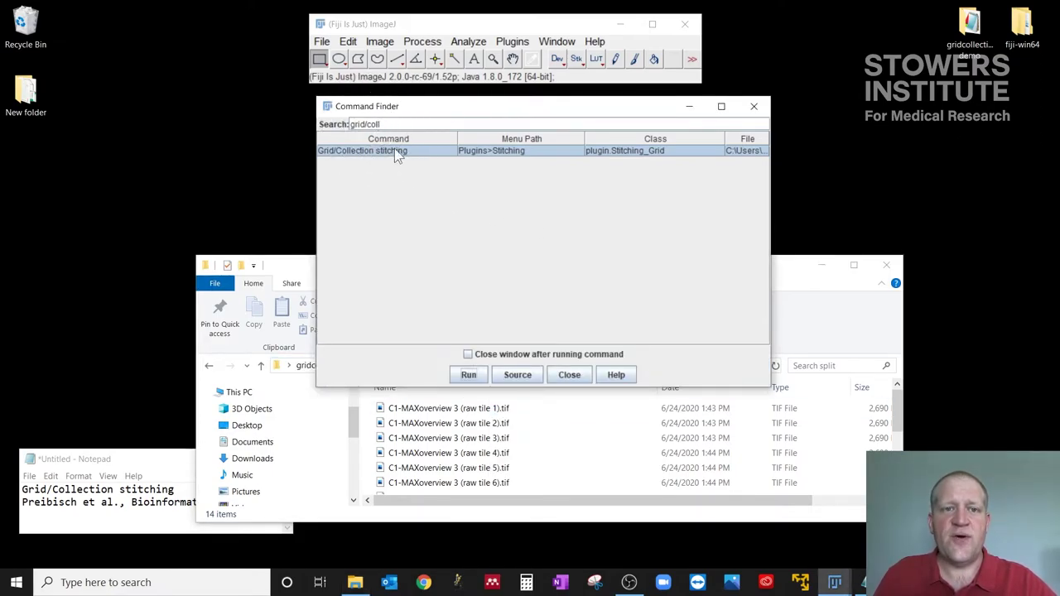
click(469, 376)
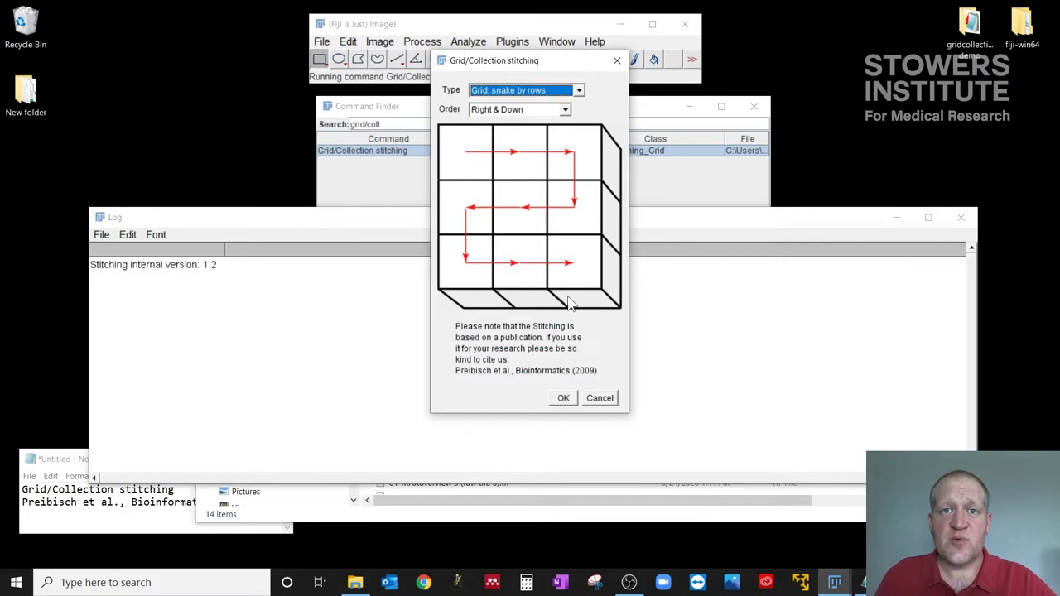
Keep the snake-by-rows layout, append \split to the Directory, and empty the tile file-name pattern
click(564, 399)
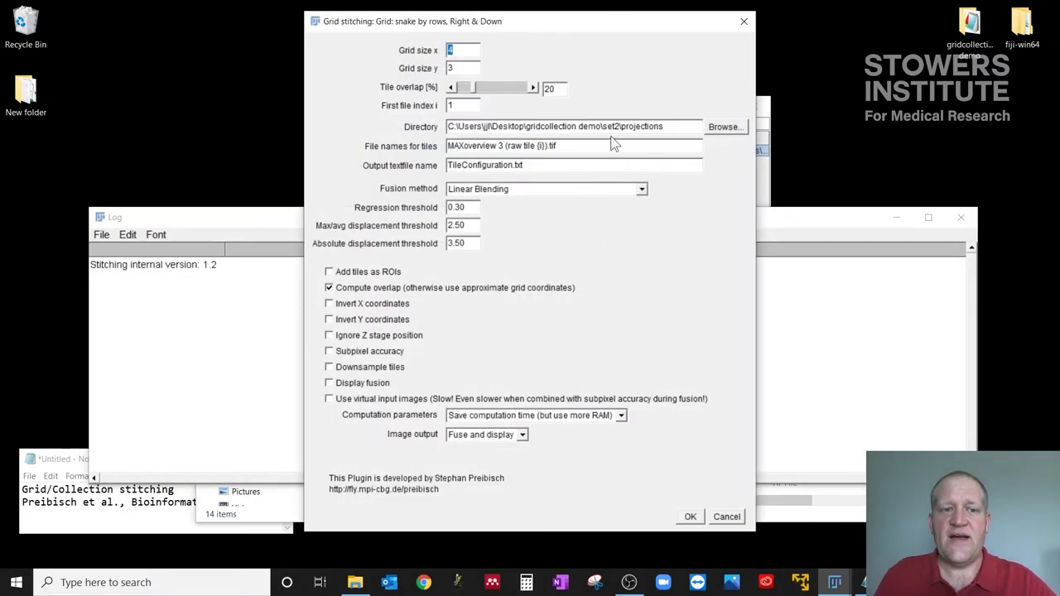
click(678, 125)
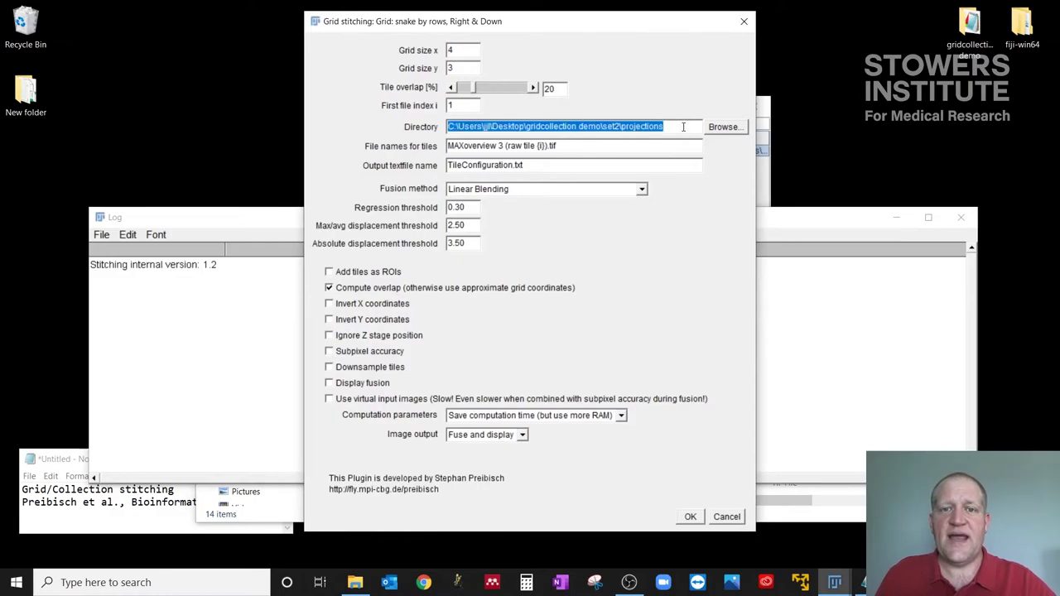
click(684, 126)
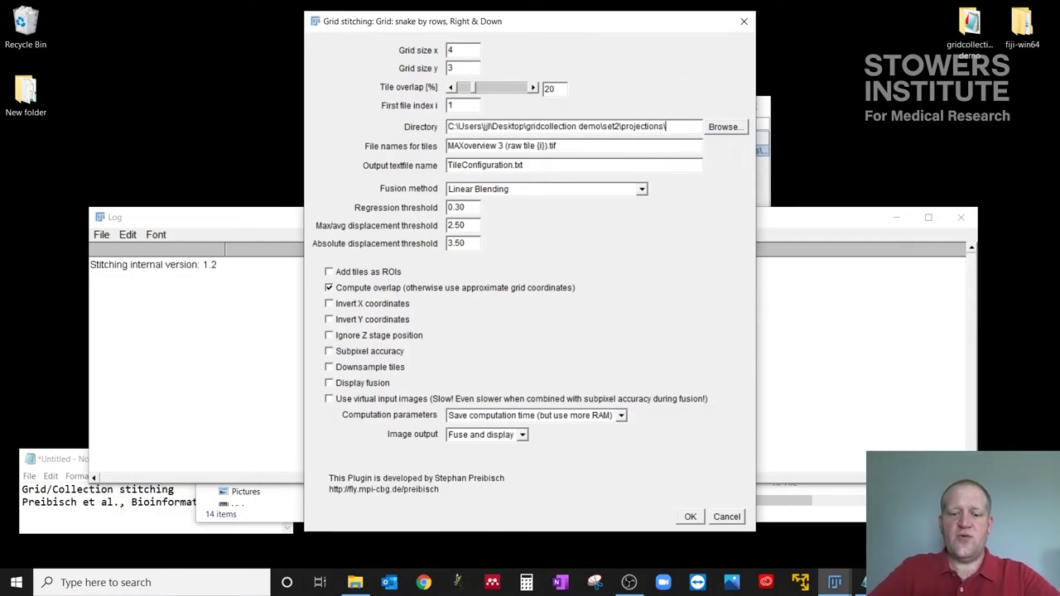
click(655, 148)
key(ctrl+v)
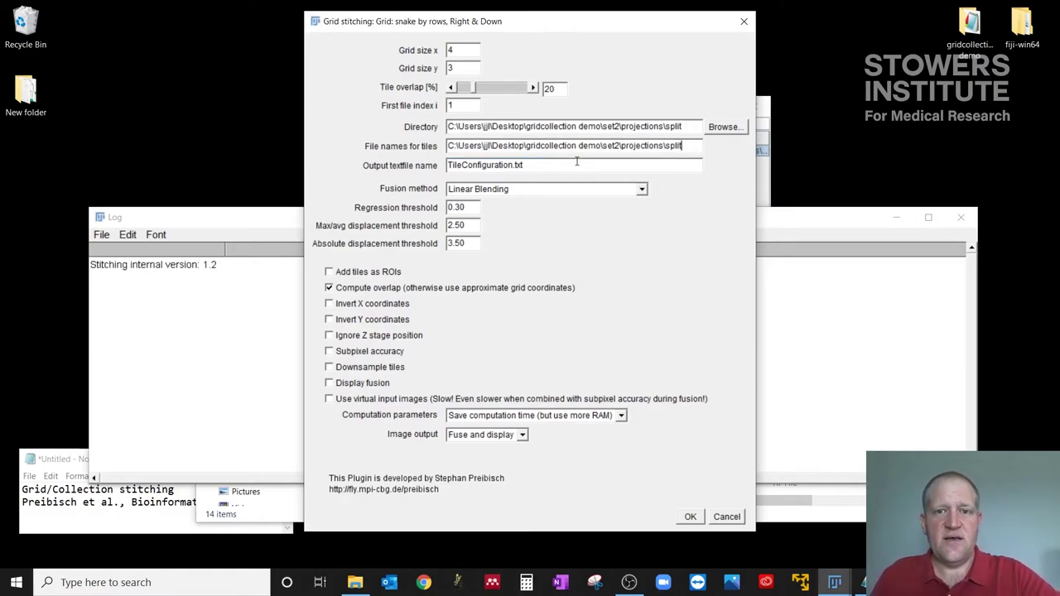
drag(684, 146, 422, 145)
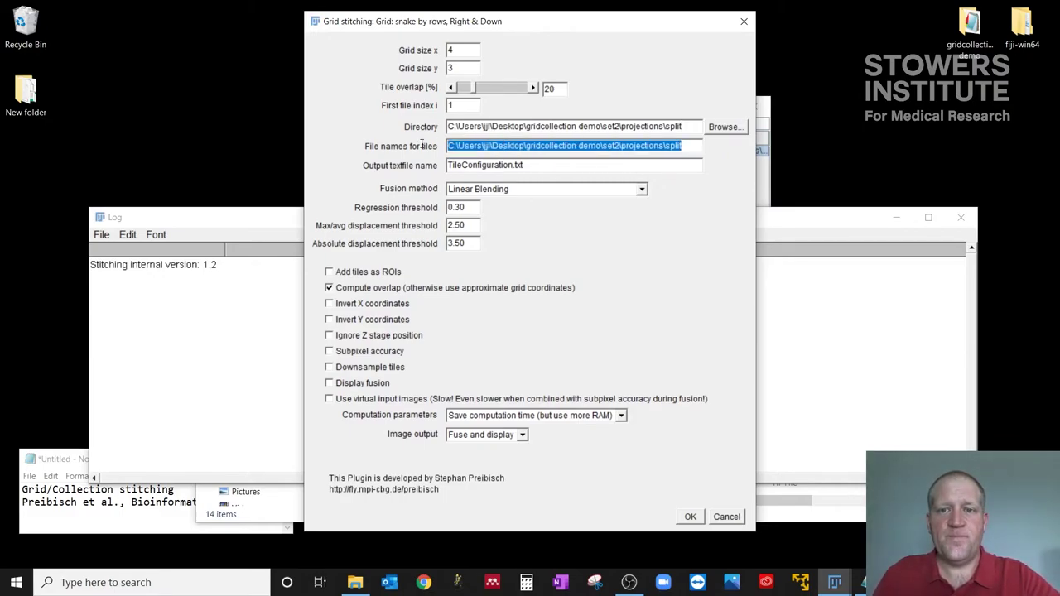
key(BackSpace)
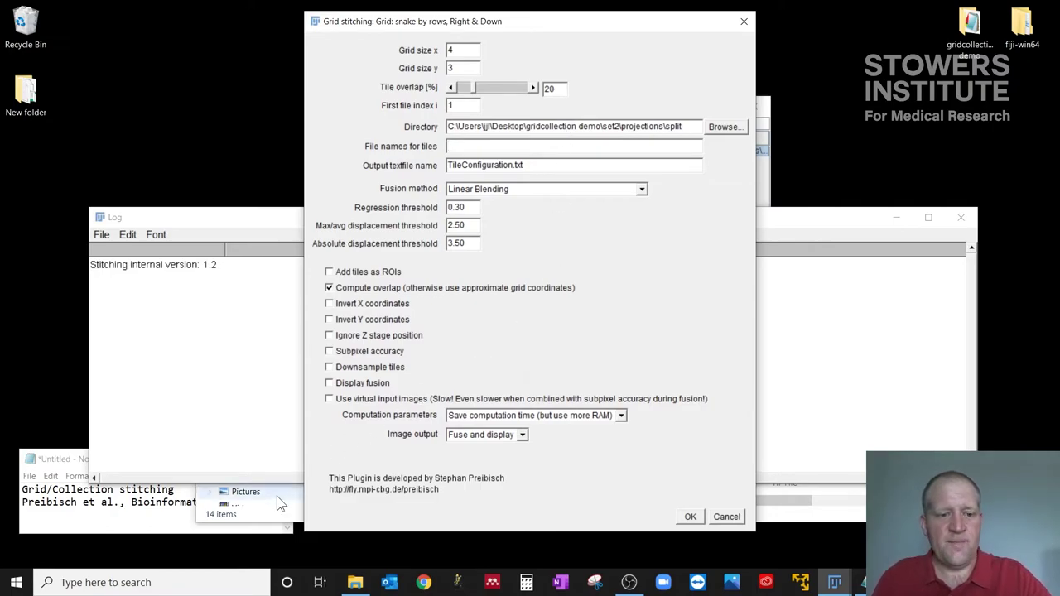
Enter 'C1-MAXoverview 3 (raw tile {i}).tif' as the tile file-name pattern, using the first channel-1 tile's copied name
click(797, 501)
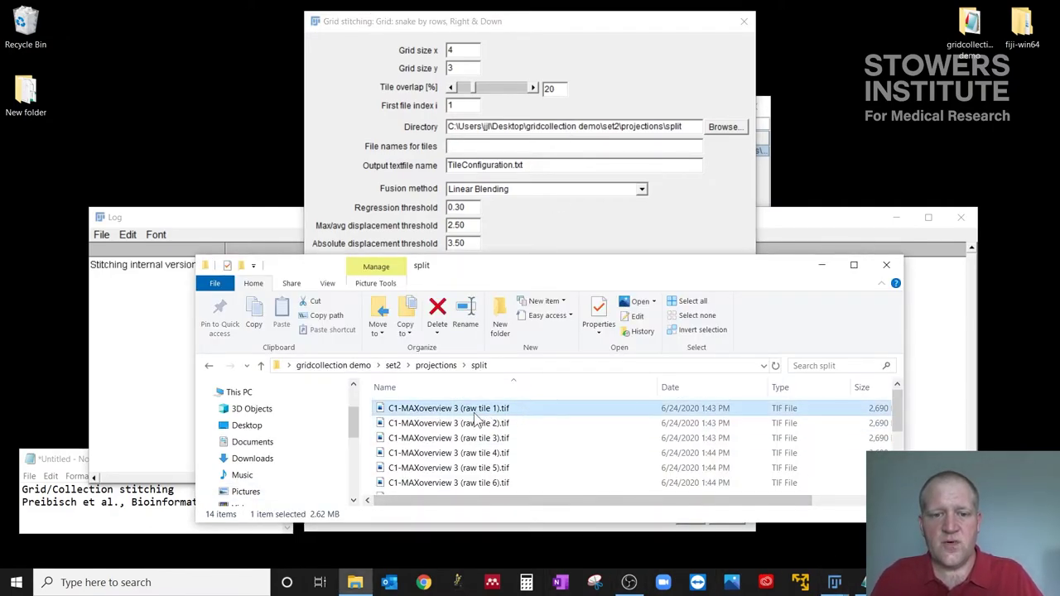
click(472, 409)
key(F2)
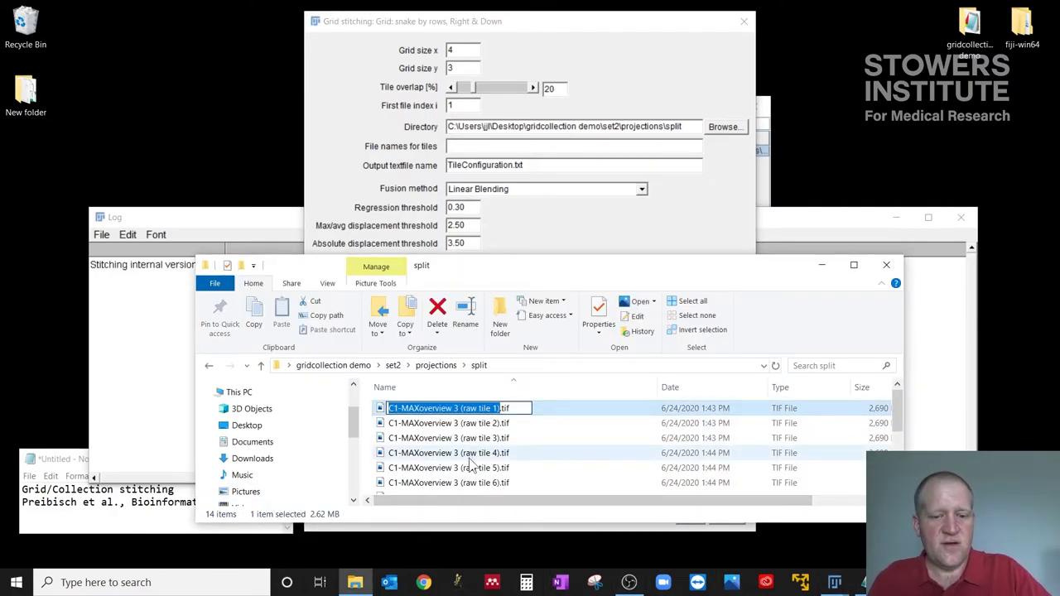
click(565, 146)
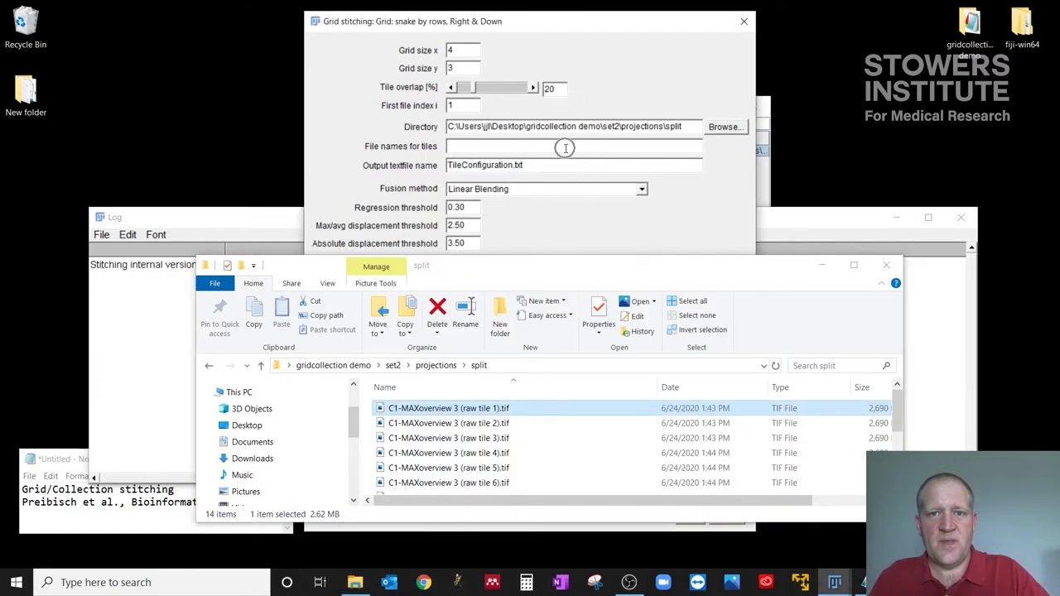
key(ctrl+v)
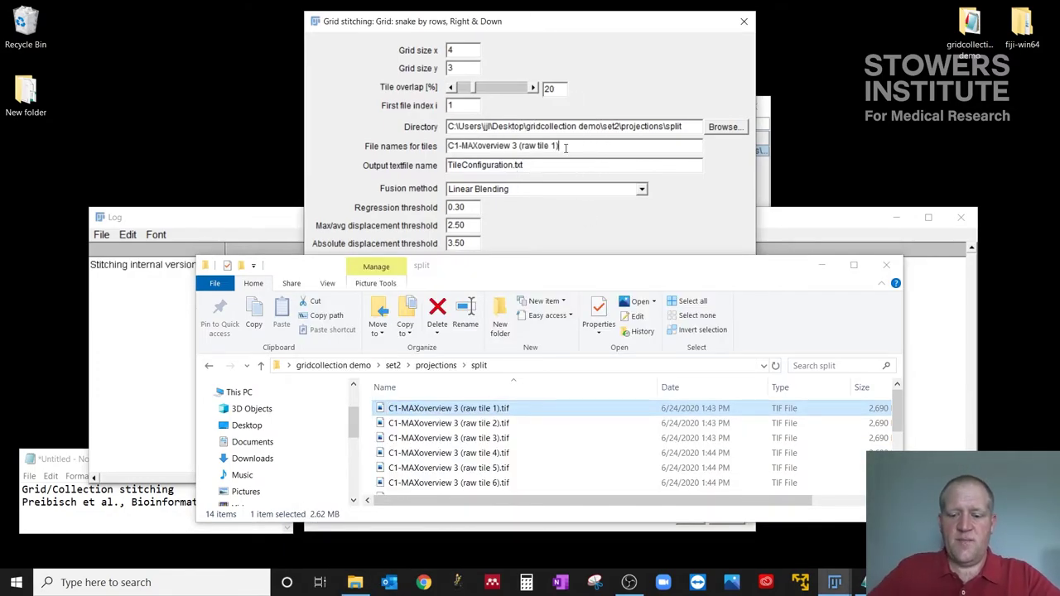
text(.tif)
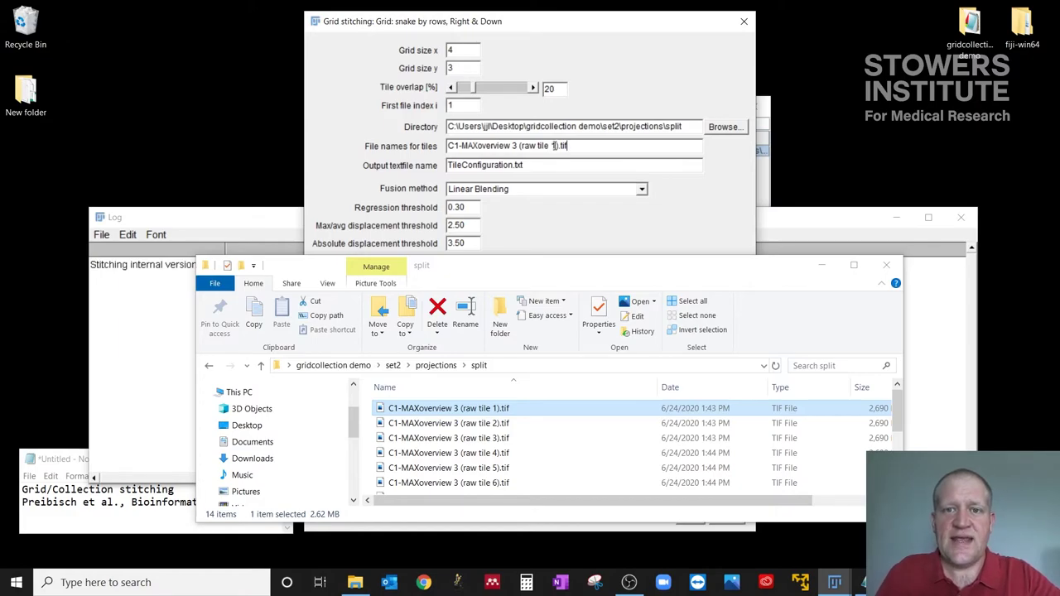
text({i})
text(i)
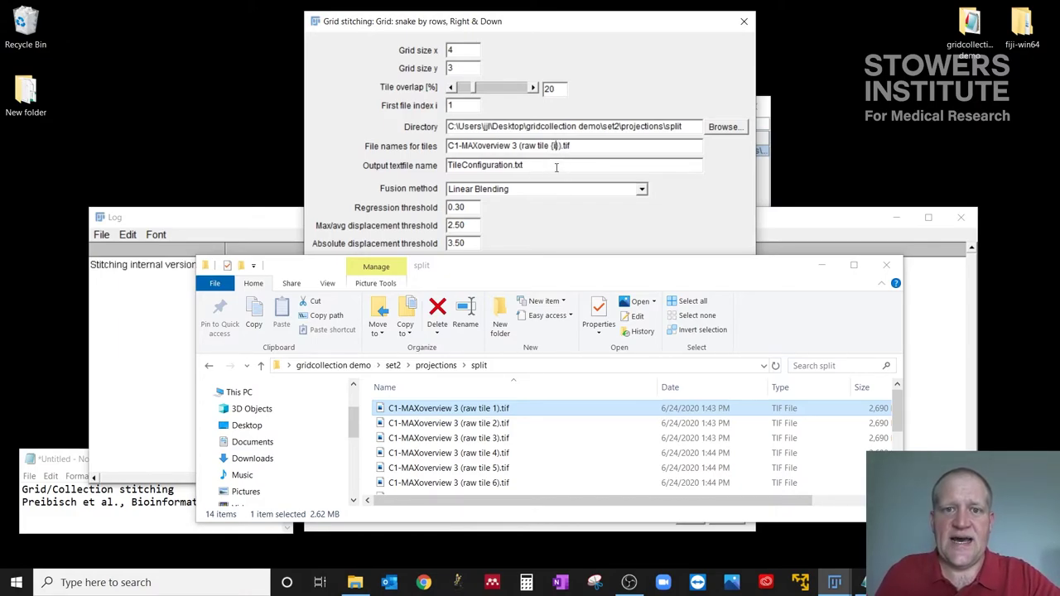
drag(629, 21, 592, 32)
click(824, 264)
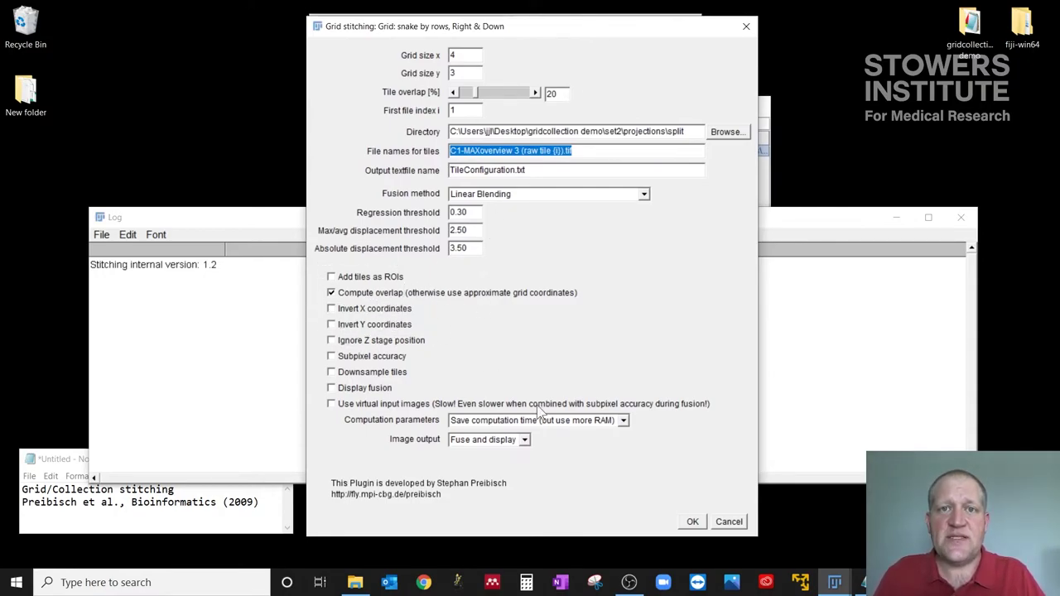
Stitch the channel-1 tiles into a 4887×2442 fused mosaic and lower the display maximum to about 675
click(692, 521)
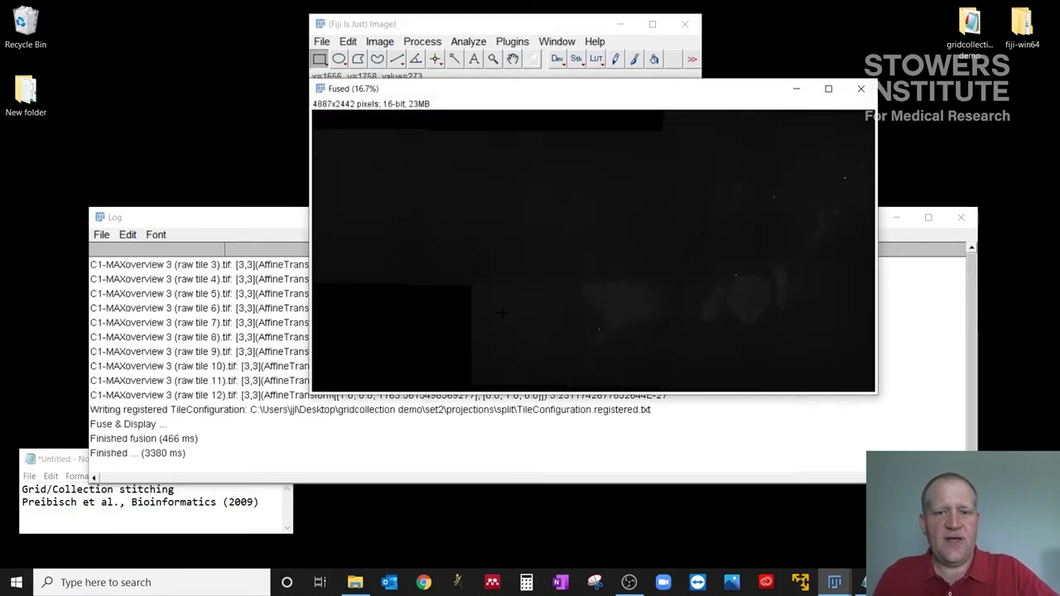
key(ctrl+shift+c)
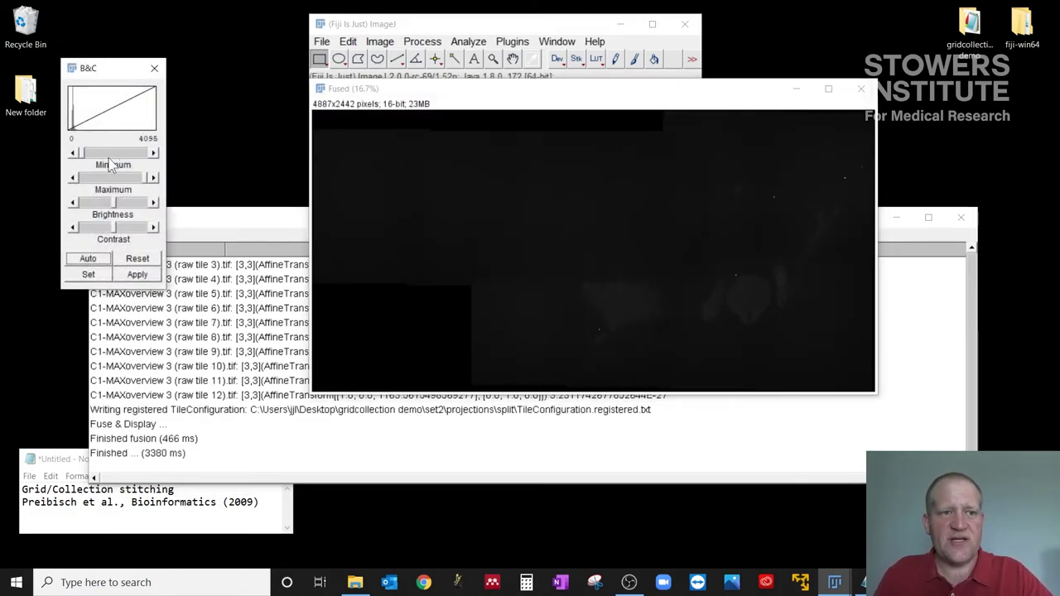
drag(147, 179, 93, 179)
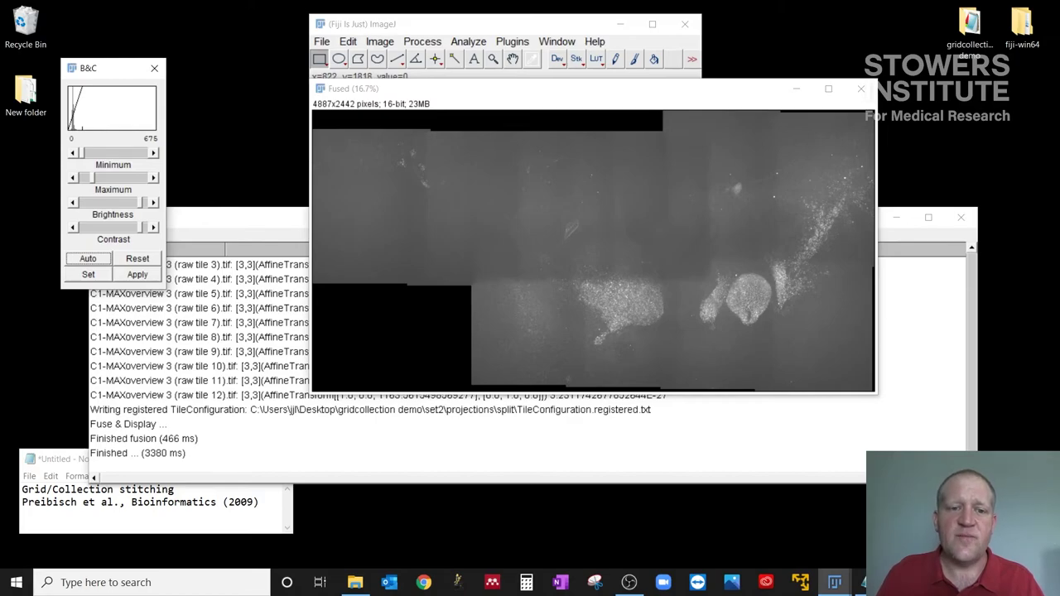
click(402, 318)
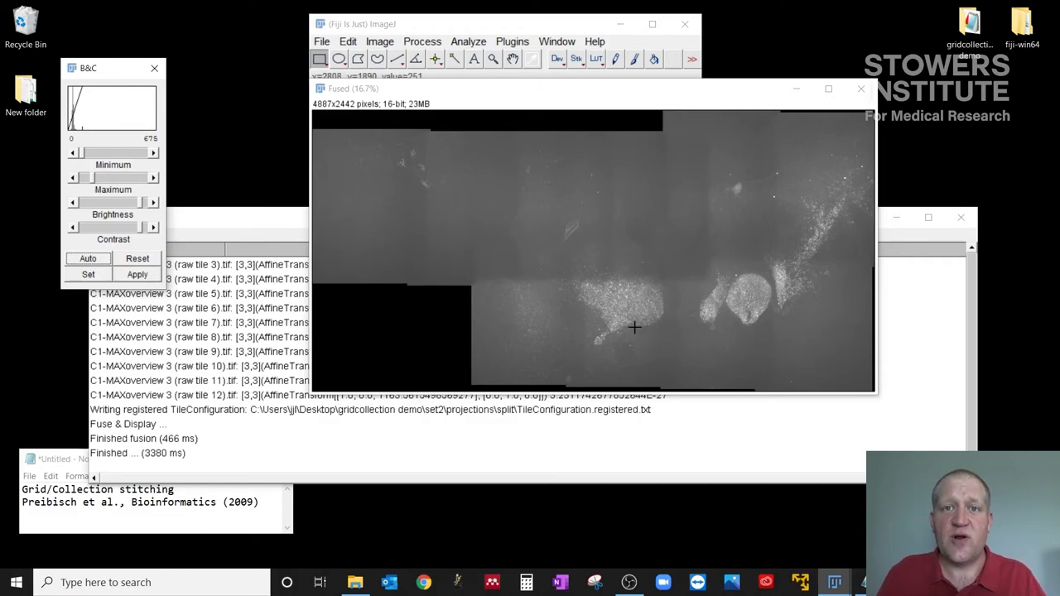
Close the fused image and Log, reopen Grid stitching with snake by rows, and untick Compute overlap
click(861, 90)
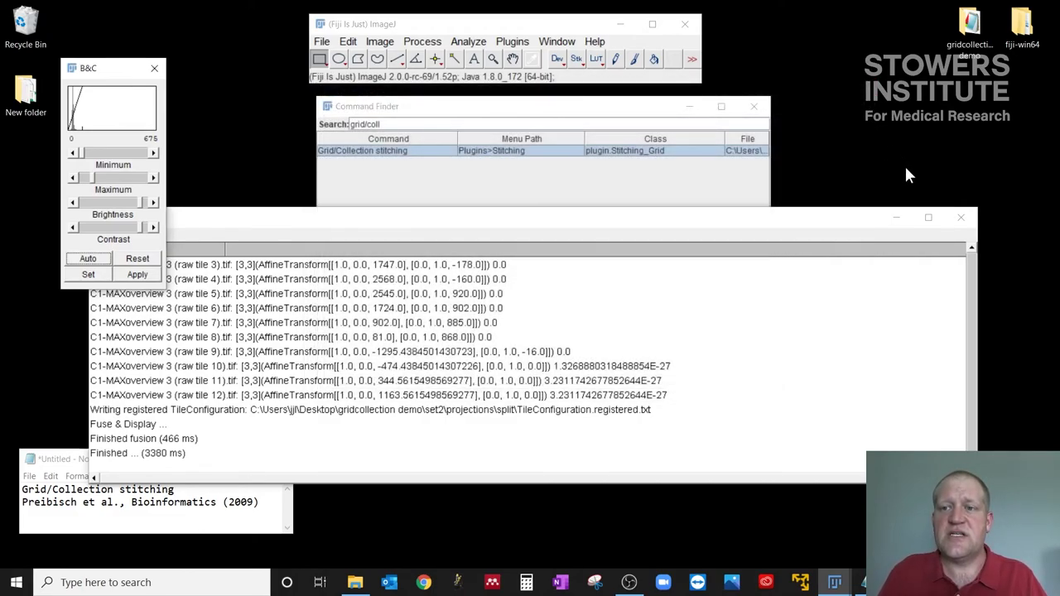
click(960, 217)
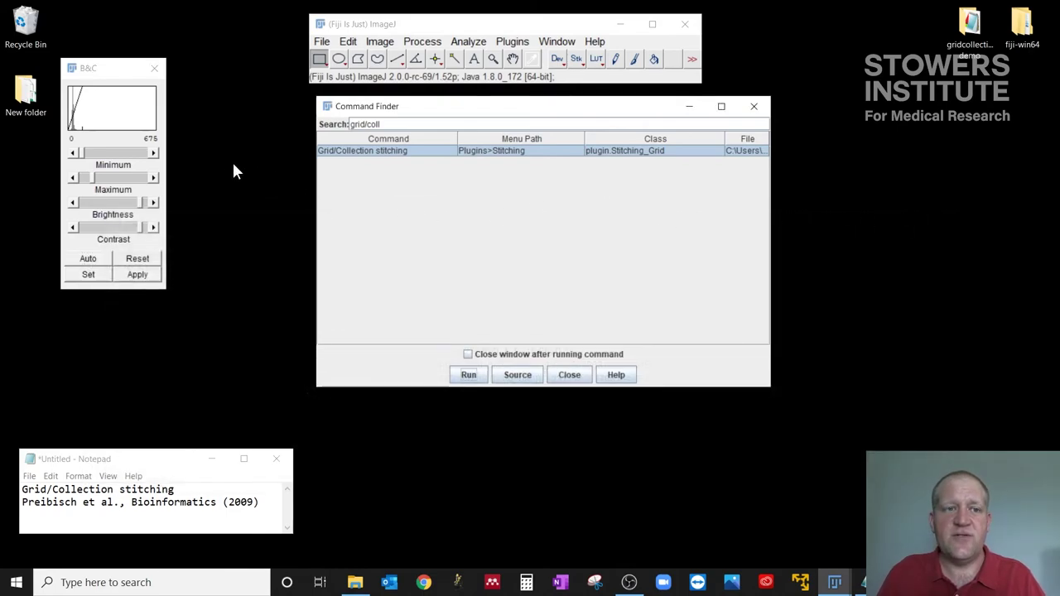
click(371, 154)
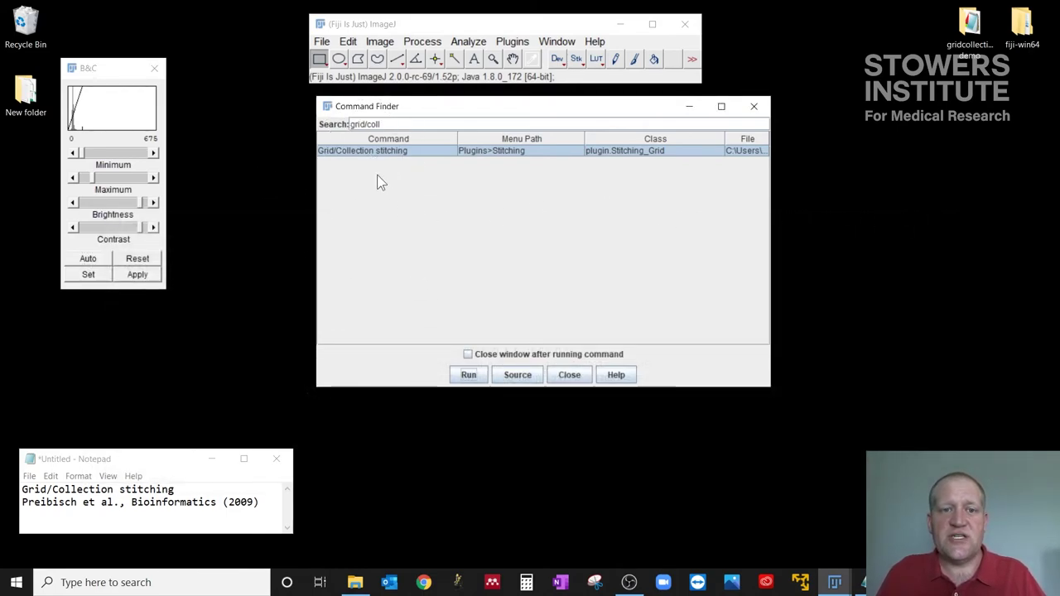
click(468, 375)
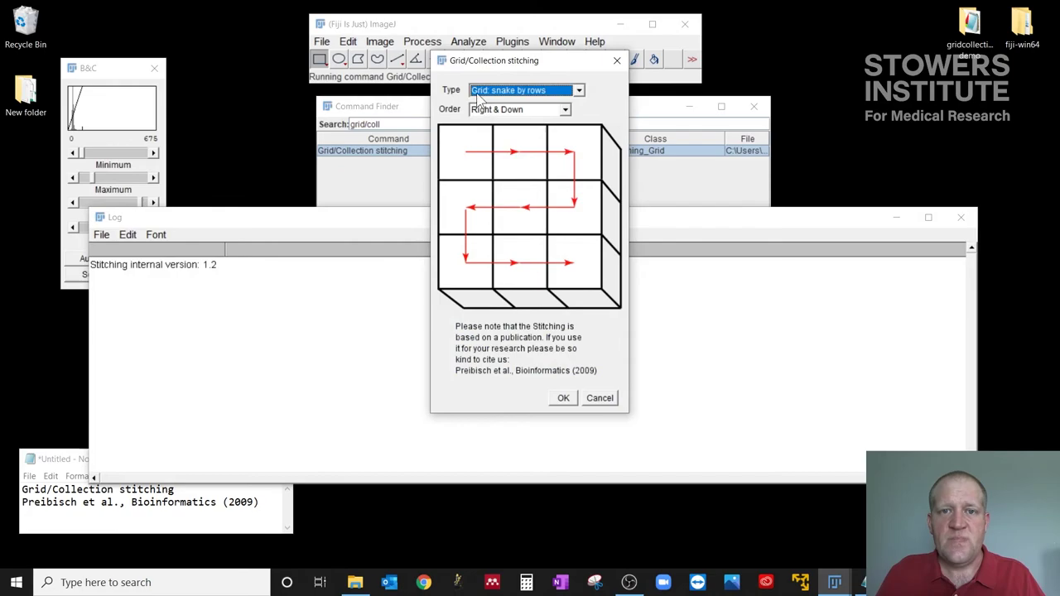
click(564, 398)
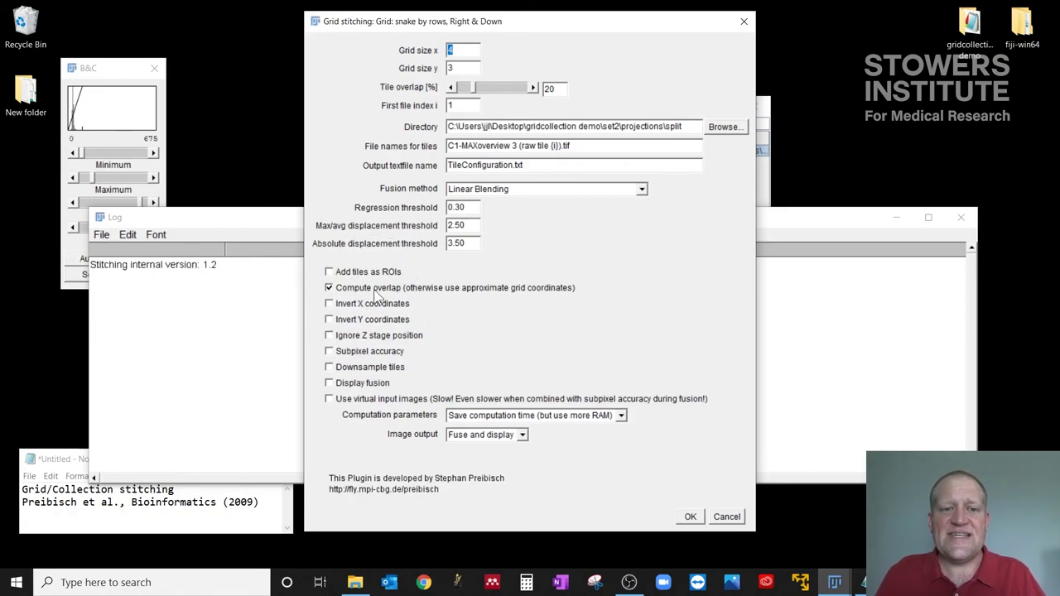
click(375, 292)
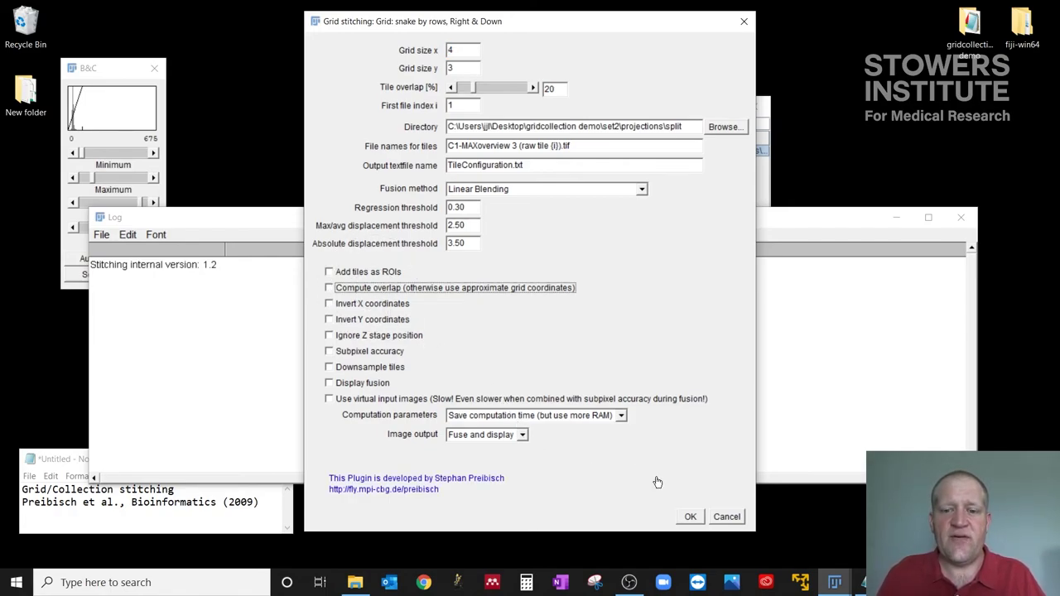
Stitch into a 3481×3494 fused mosaic and stretch its display range to 156–371
click(690, 518)
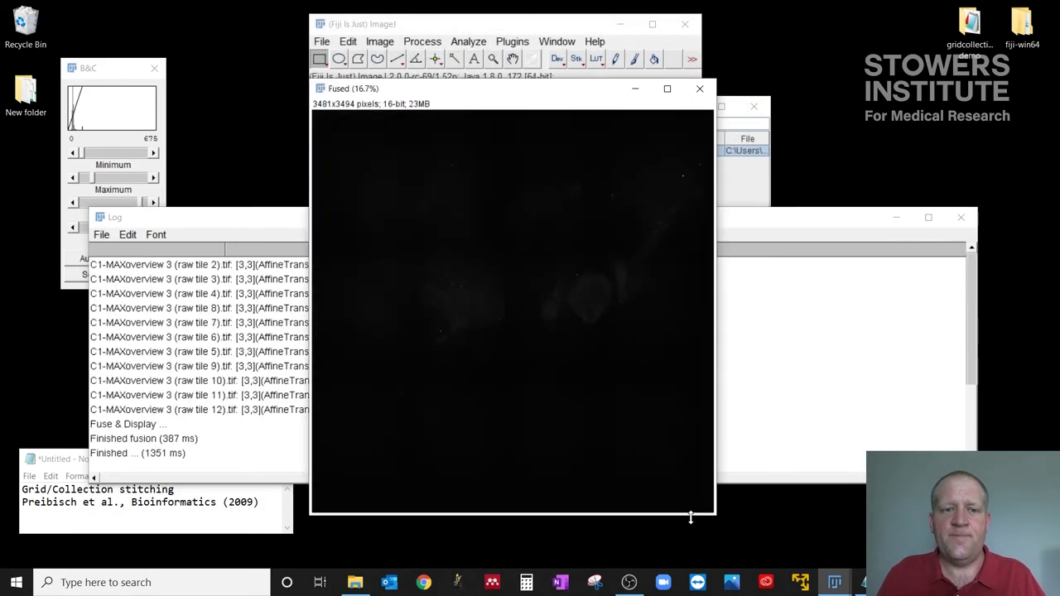
click(159, 160)
drag(144, 178, 88, 179)
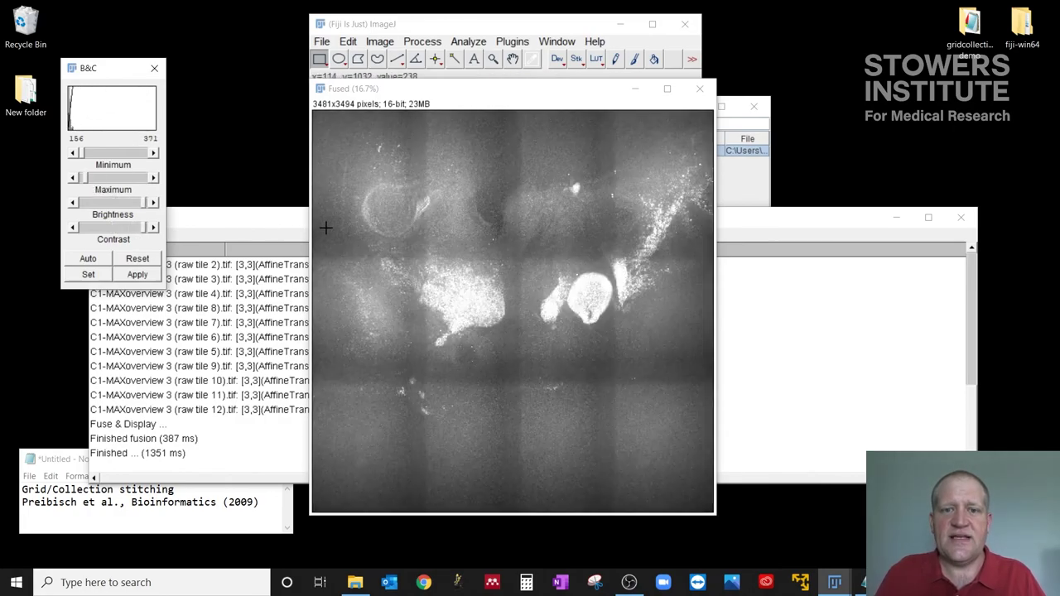
drag(421, 87, 455, 100)
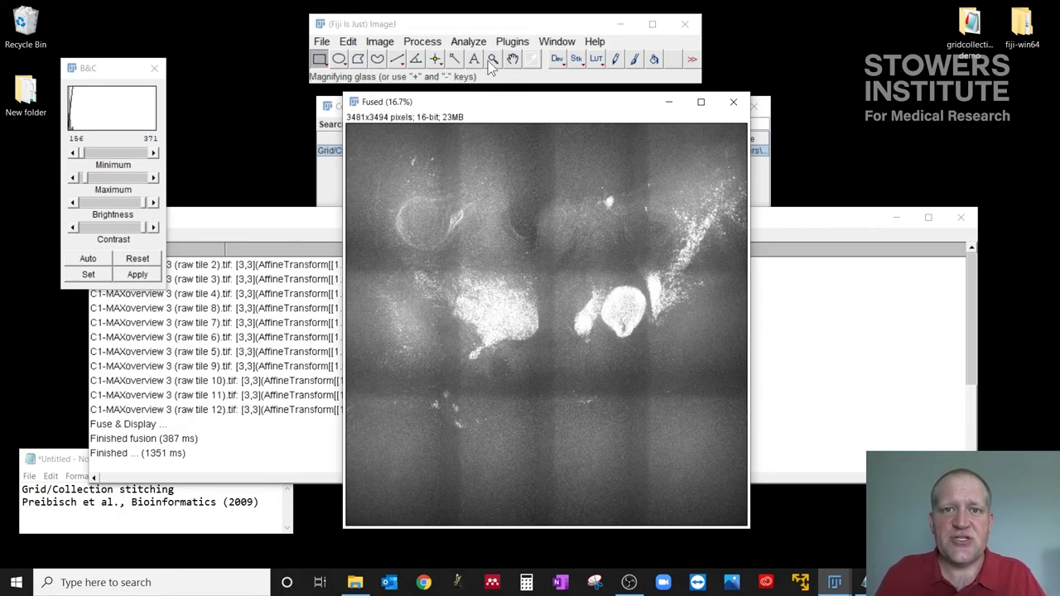
click(493, 60)
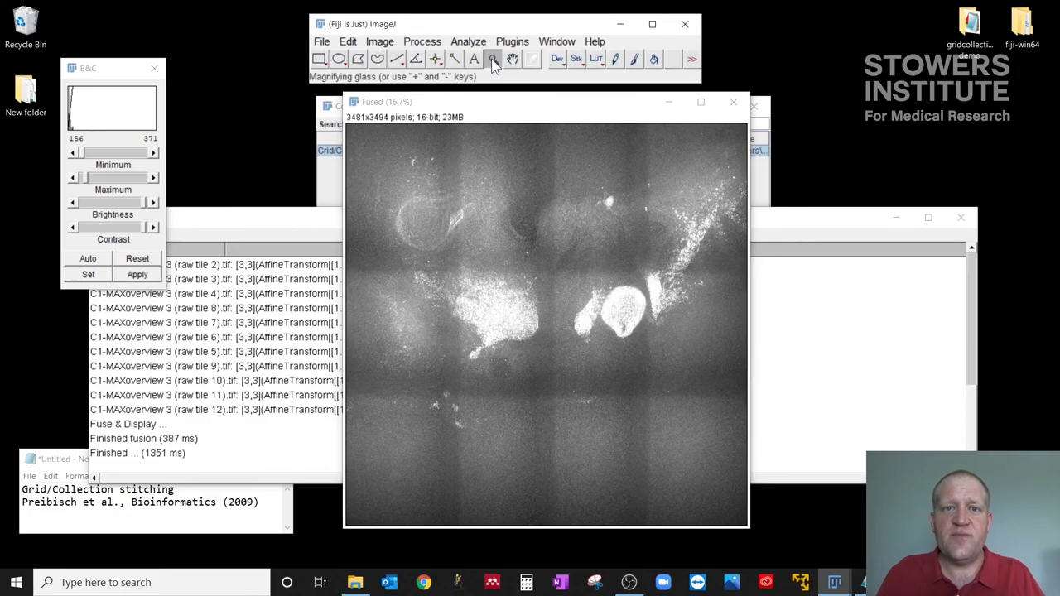
click(433, 222)
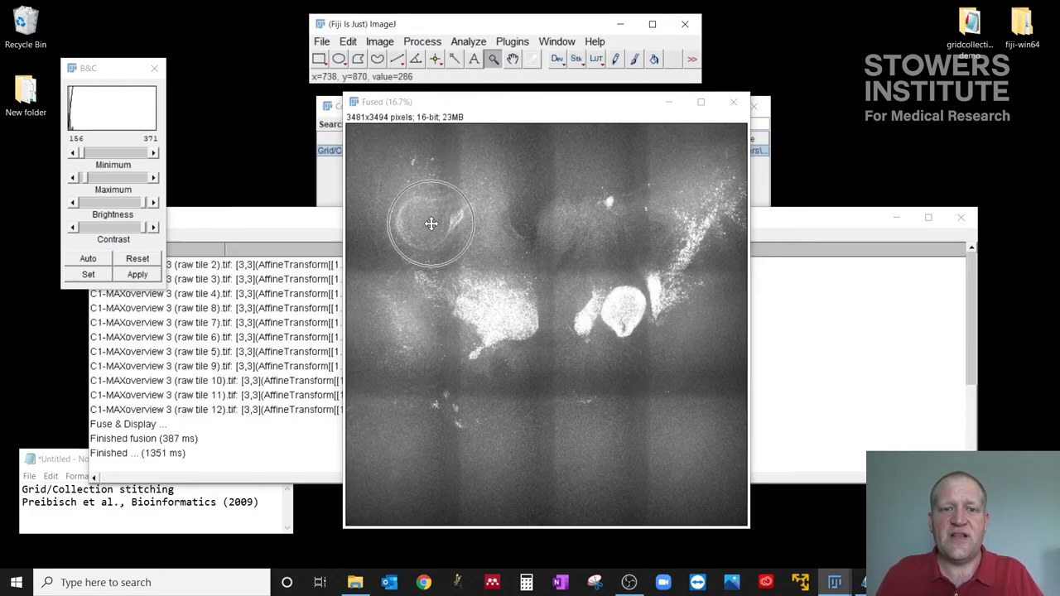
click(444, 263)
click(492, 315)
click(547, 350)
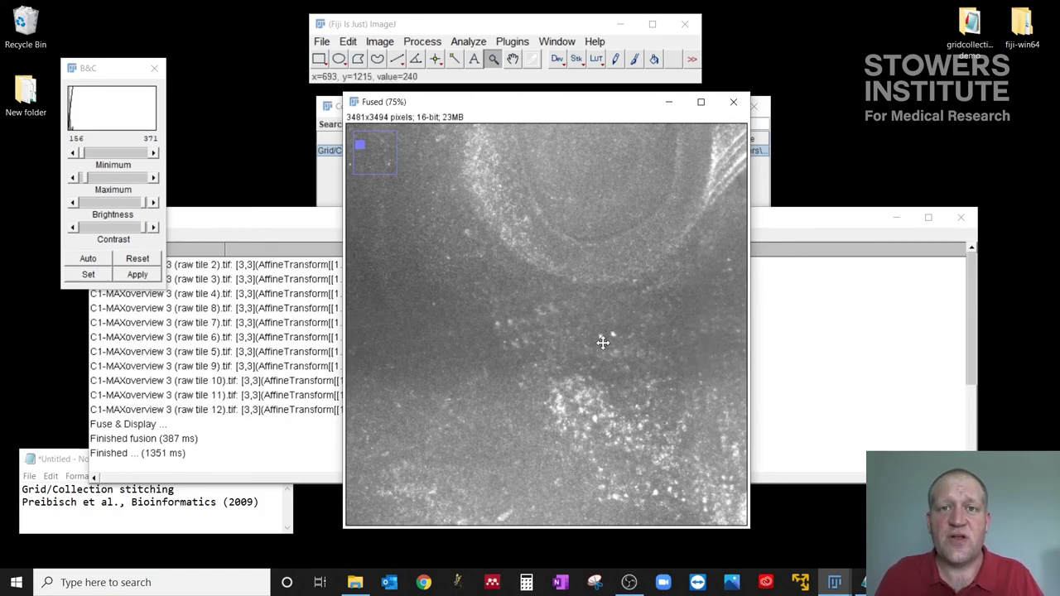
right_click(546, 290)
right_click(537, 287)
right_click(534, 288)
right_click(535, 284)
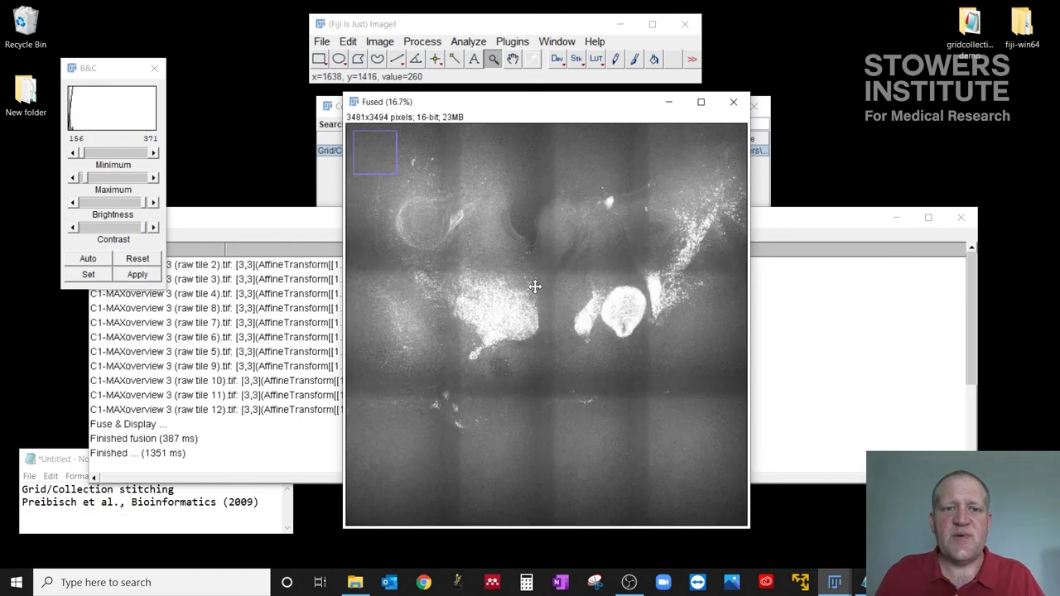